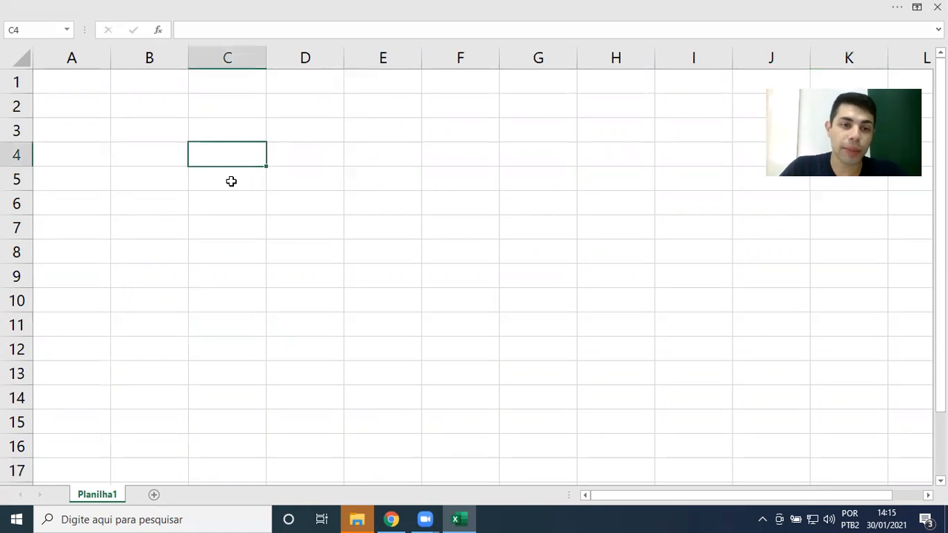
- Enter the headers Produto, Qnt., Preço $ and Preço R$ in cells C5 to F5
{"action": "type", "text": "P"}
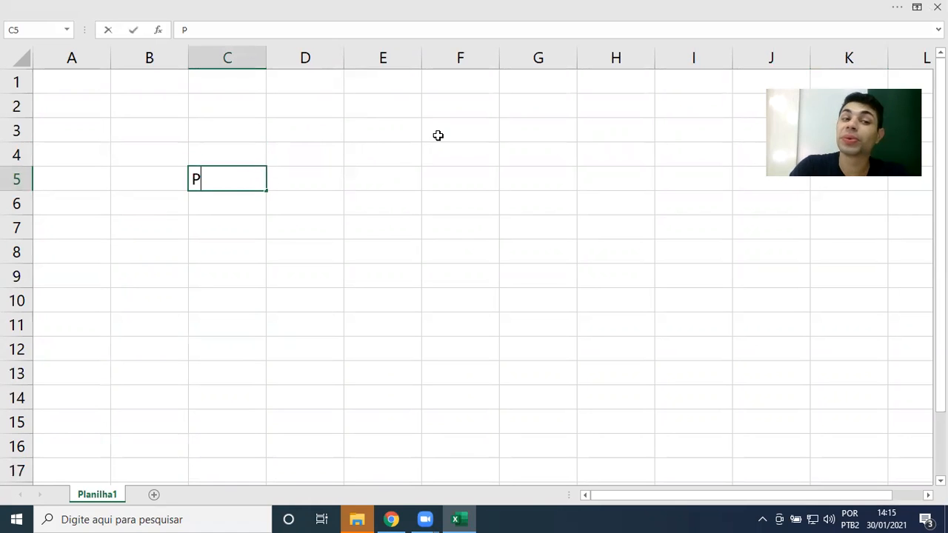
{"action": "type", "text": "rouuto"}
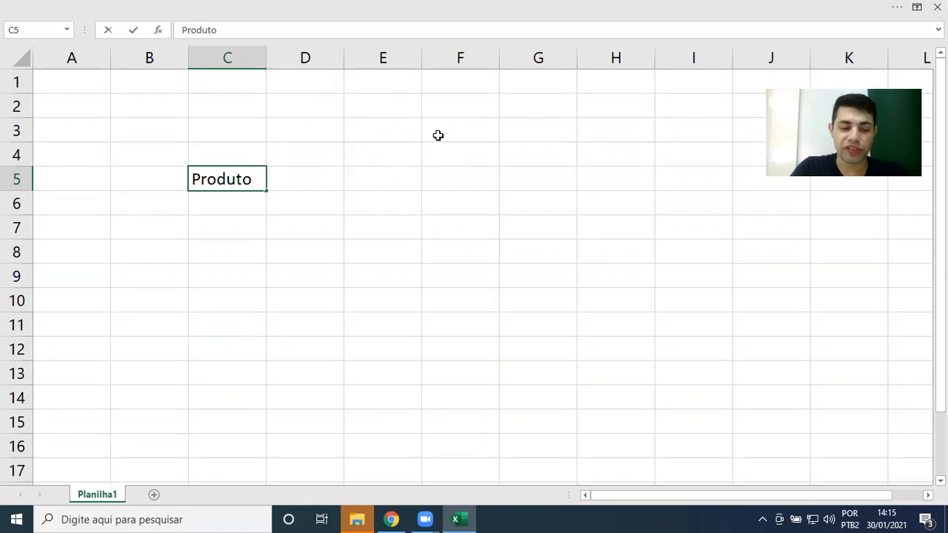
{"action": "key", "text": "Tab"}
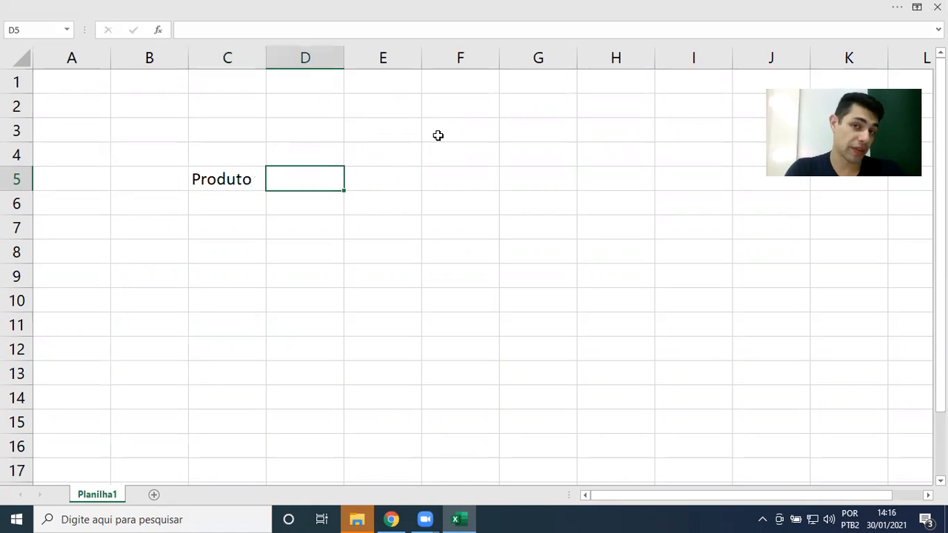
{"action": "type", "text": "Qnt."}
{"action": "key", "text": "Tab"}
{"action": "type", "text": "Preço $"}
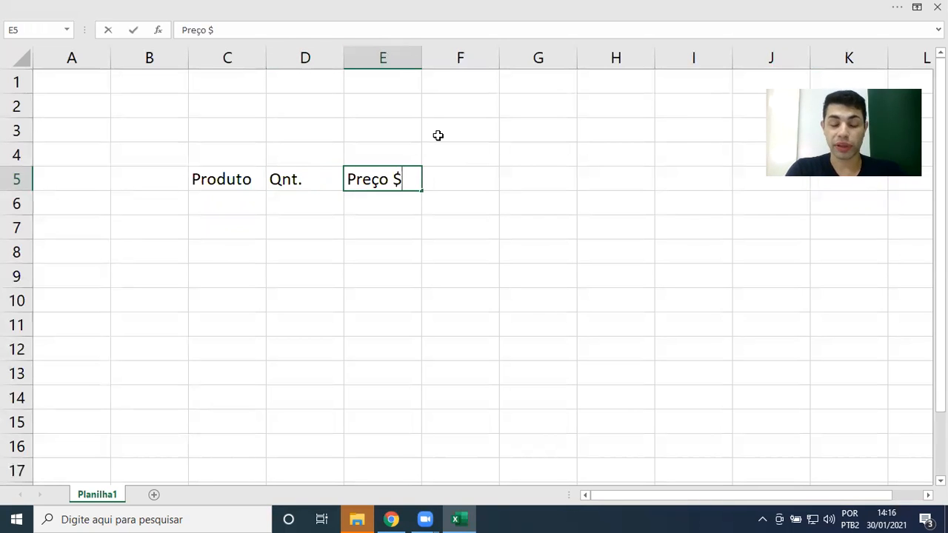
{"action": "key", "text": "Tab"}
{"action": "type", "text": "Preço R$"}
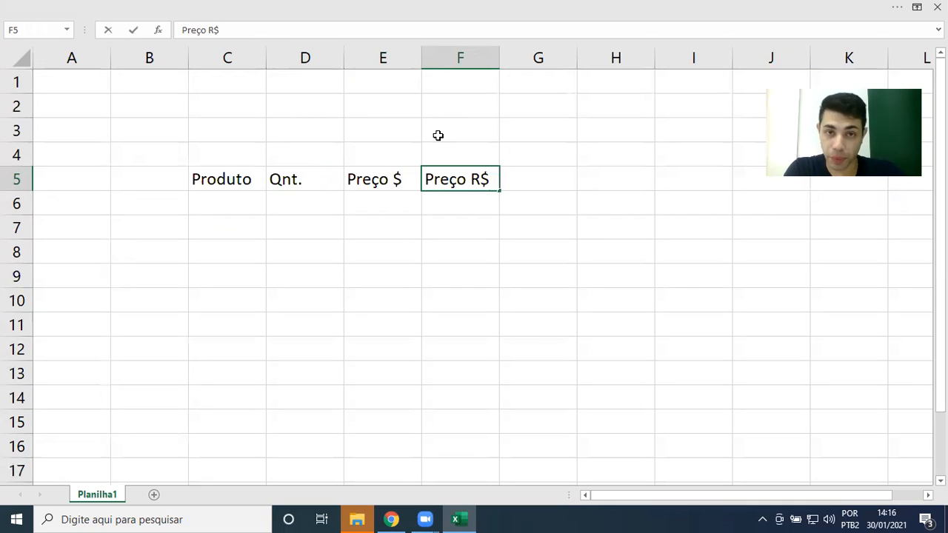
- Continue the header row with Total $, Total R$ and Lucro in cells G5 to I5
{"action": "key", "text": "Tab"}
{"action": "type", "text": "Total $"}
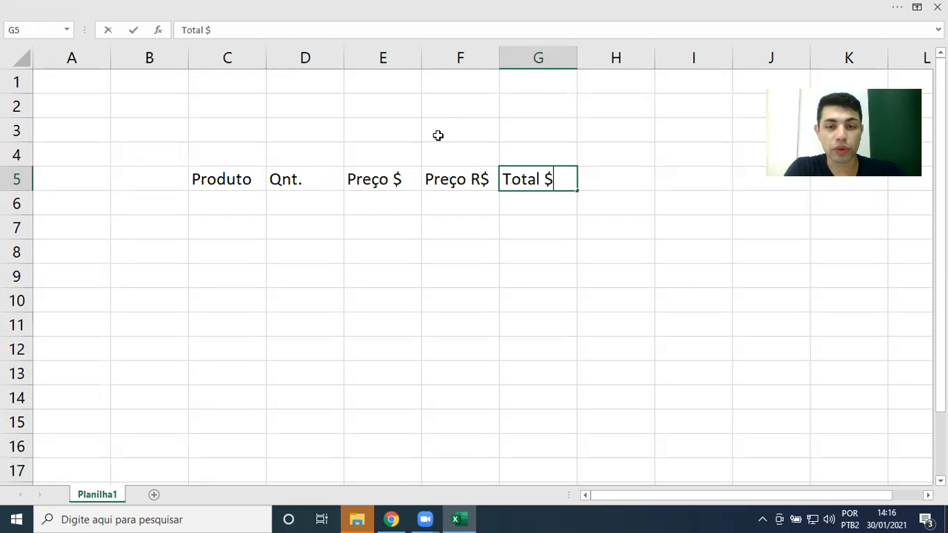
{"action": "key", "text": "Tab"}
{"action": "type", "text": "Total R$"}
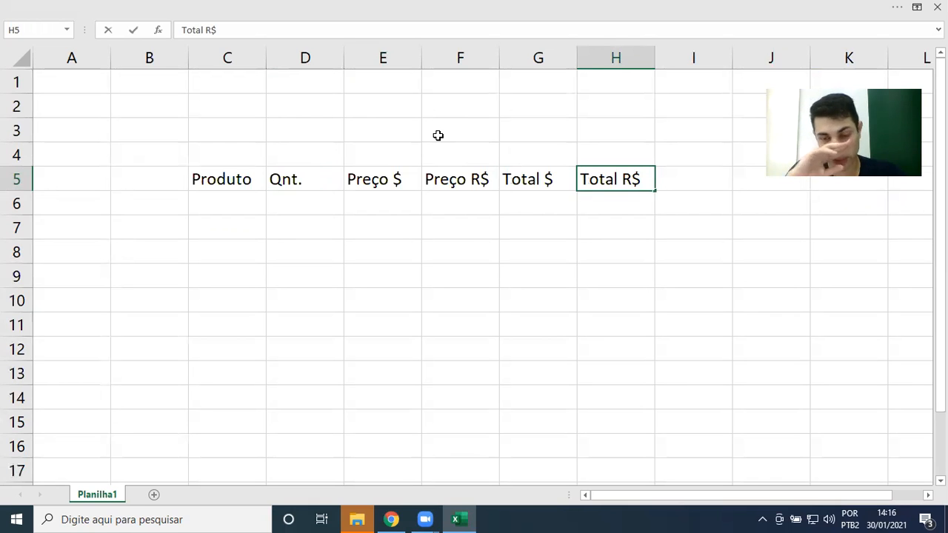
{"action": "key", "text": "Tab"}
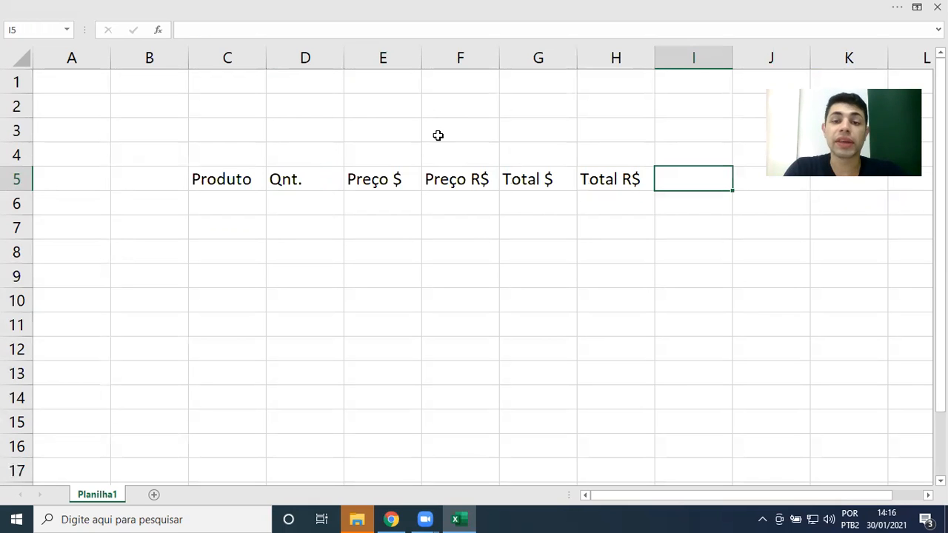
{"action": "type", "text": "Lucro"}
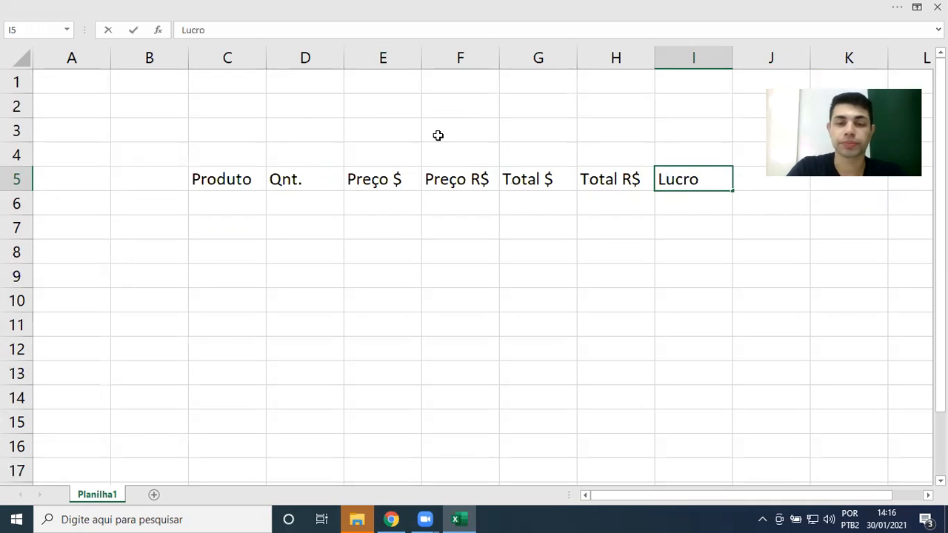
{"action": "key", "text": "Return"}
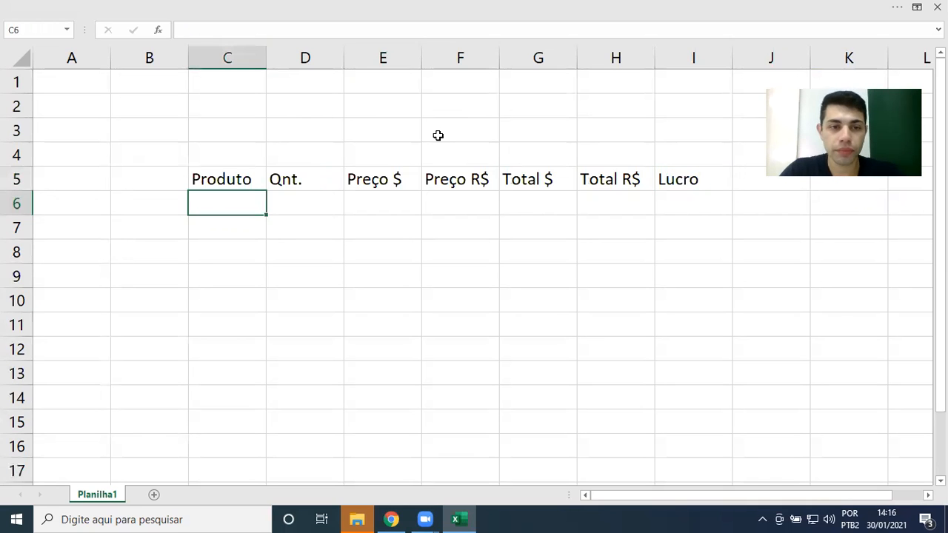
- List the products Playstation 5, XBOX Series S, Nintendo Switch and PC Gamer in cells C6 to C9
{"action": "type", "text": "Playstation 5"}
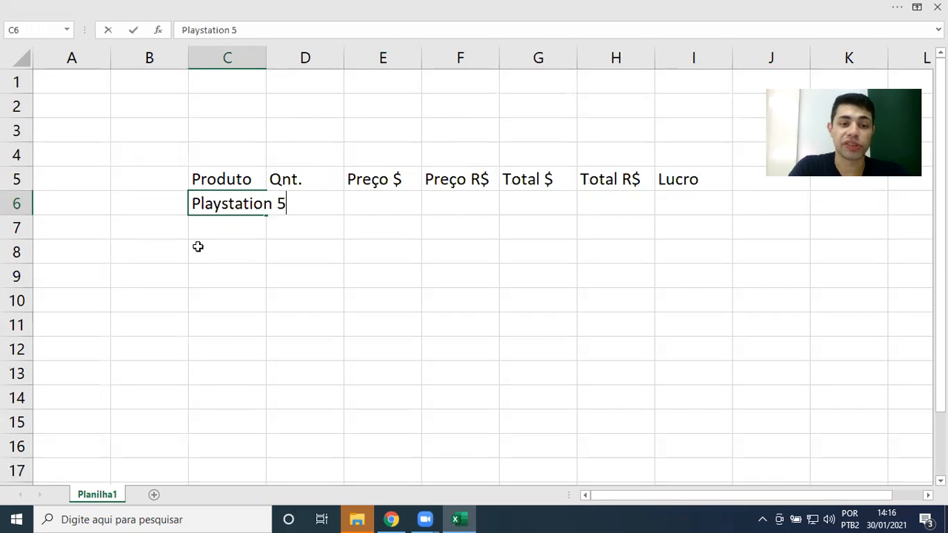
{"action": "key", "text": "Return"}
{"action": "type", "text": "XBOX Series S"}
{"action": "key", "text": "Return"}
{"action": "type", "text": "Ninte"}
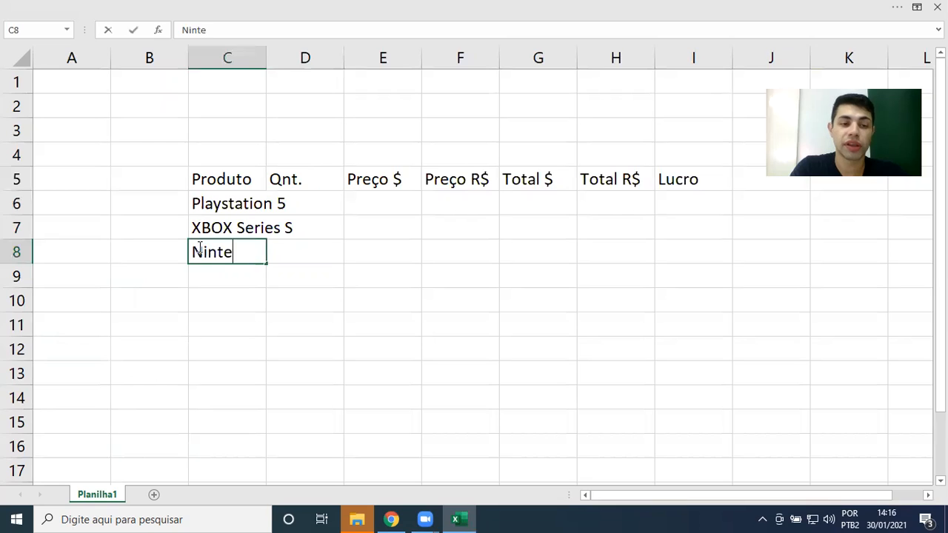
{"action": "type", "text": "ndo Switch"}
{"action": "key", "text": "Return"}
{"action": "type", "text": "PC "}
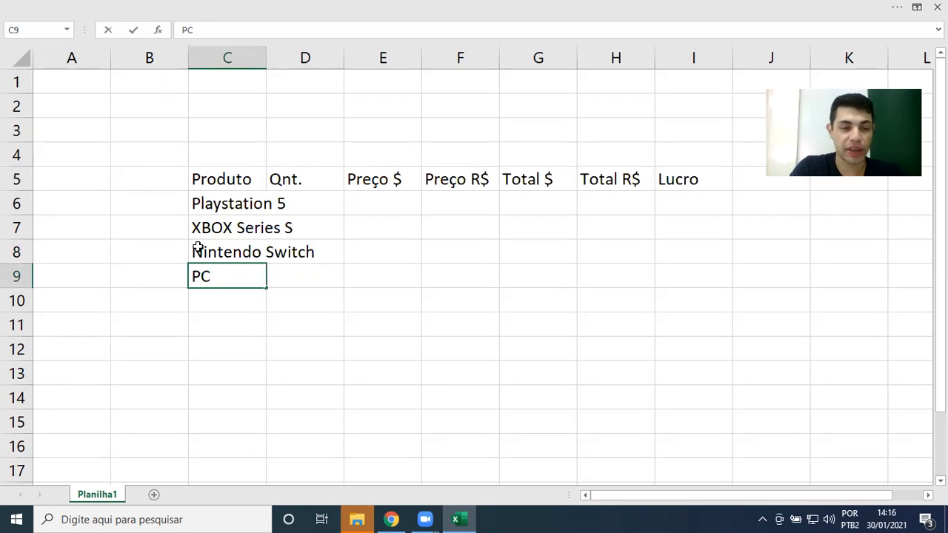
{"action": "type", "text": "Gamer"}
{"action": "left_click", "coordinate": [278, 125]}
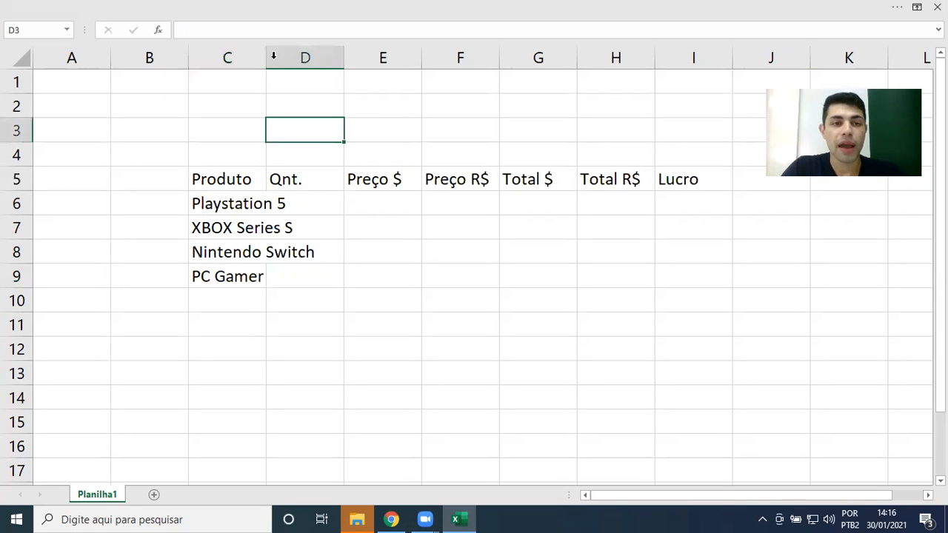
- Autofit column C to the product names and make column B slightly narrower
{"action": "double_click", "coordinate": [266, 57]}
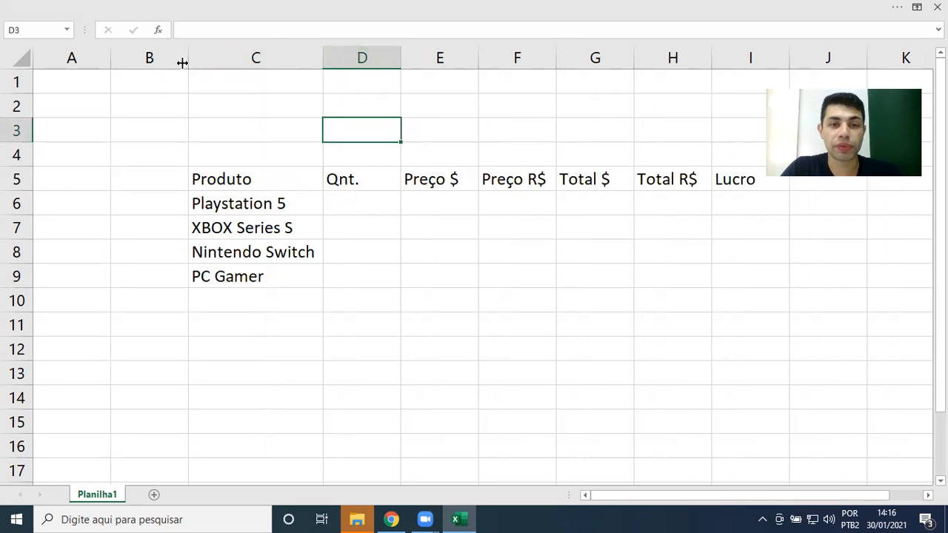
{"action": "left_click_drag", "start_coordinate": [182, 63], "coordinate": [162, 63]}
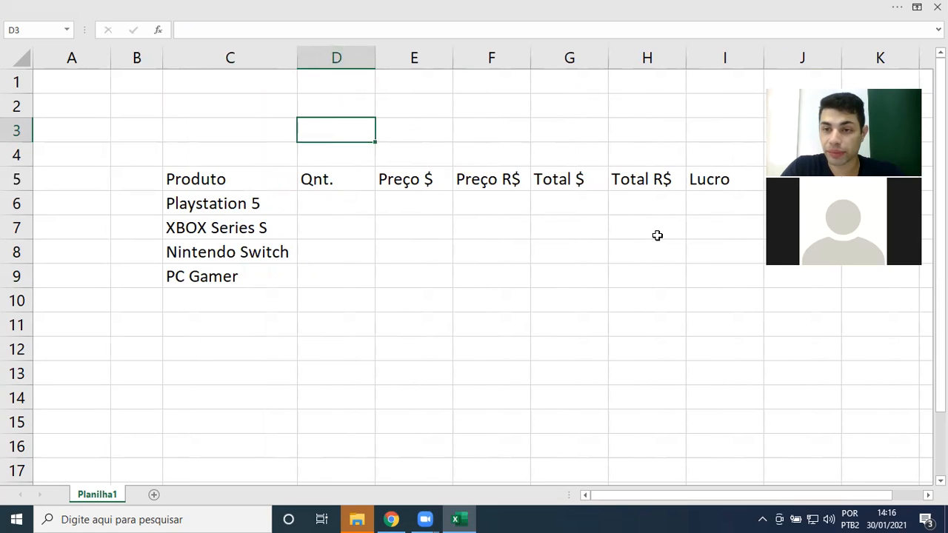
- Fill in the Qnt. column in D6 to D9 with the quantities 5, 4, 7 and 2
{"action": "left_click", "coordinate": [332, 212]}
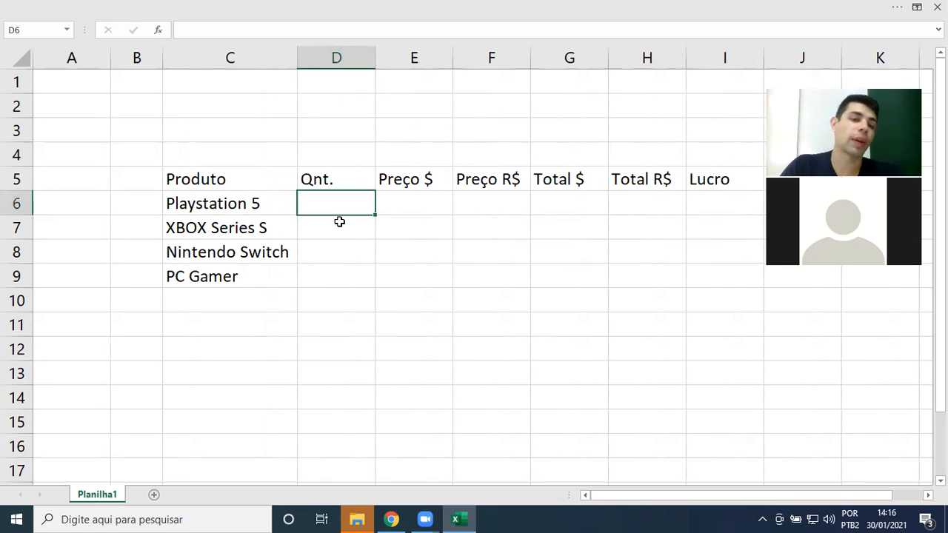
{"action": "type", "text": "5"}
{"action": "key", "text": "Return"}
{"action": "type", "text": "4"}
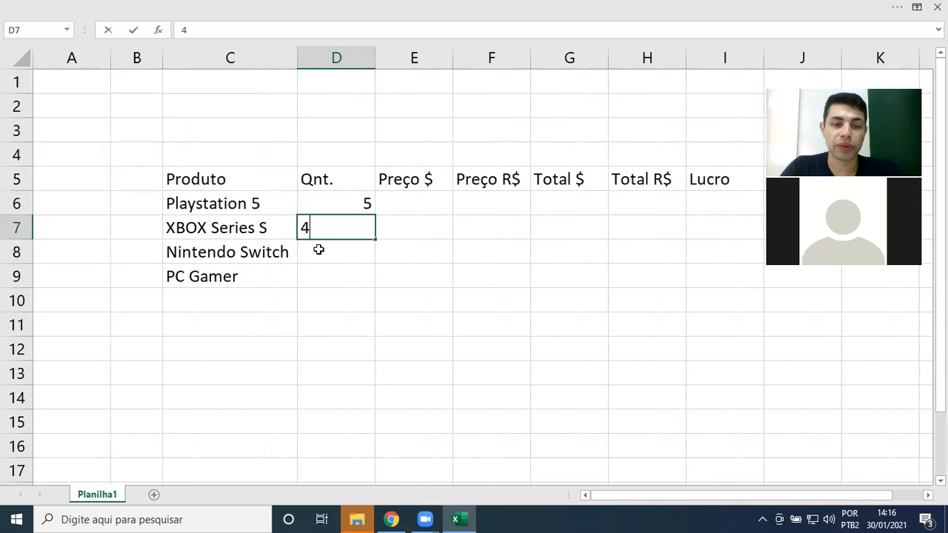
{"action": "key", "text": "Return"}
{"action": "type", "text": "7"}
{"action": "key", "text": "Return"}
{"action": "type", "text": "2"}
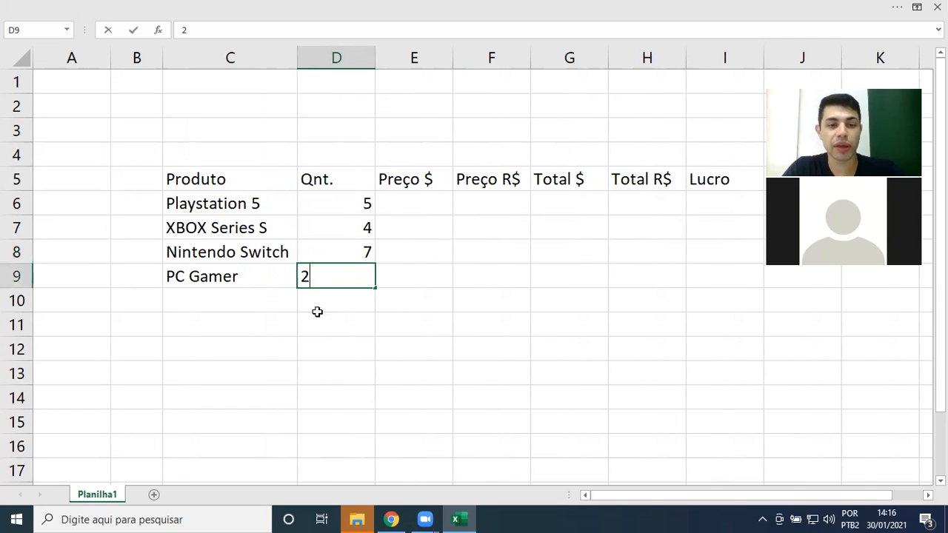
{"action": "left_click", "coordinate": [285, 319]}
- Fill in the Preço $ column in E6 to E9 with 499, 449, 300 and 599
{"action": "left_click", "coordinate": [406, 205]}
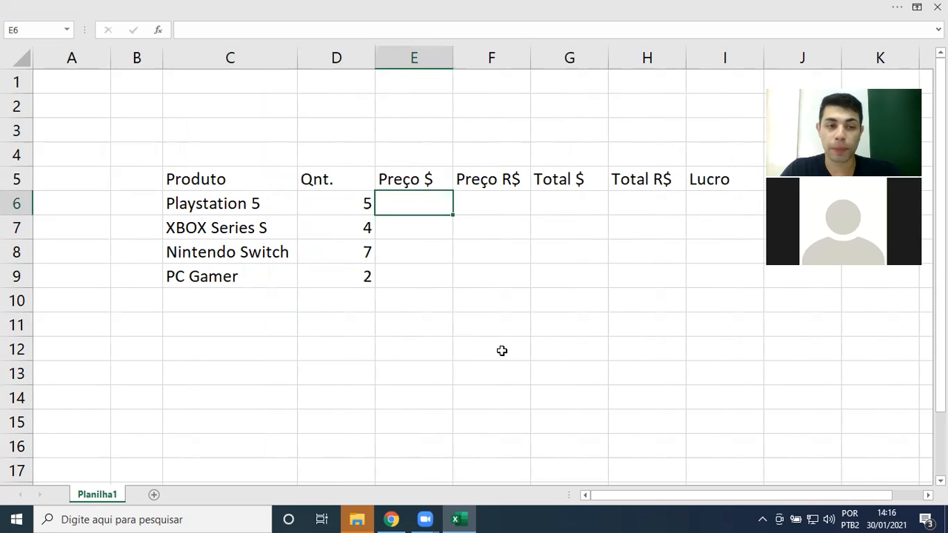
{"action": "type", "text": "499"}
{"action": "key", "text": "Return"}
{"action": "type", "text": "449"}
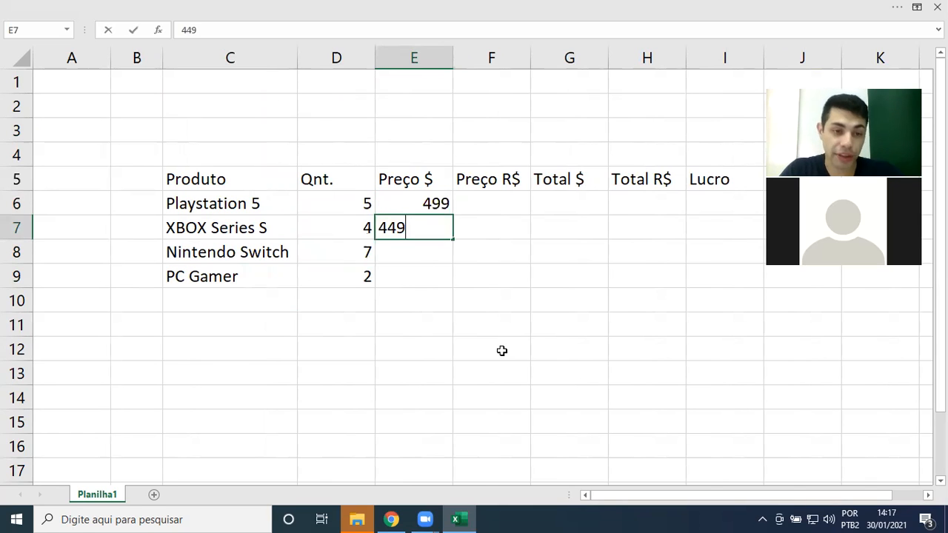
{"action": "key", "text": "Return"}
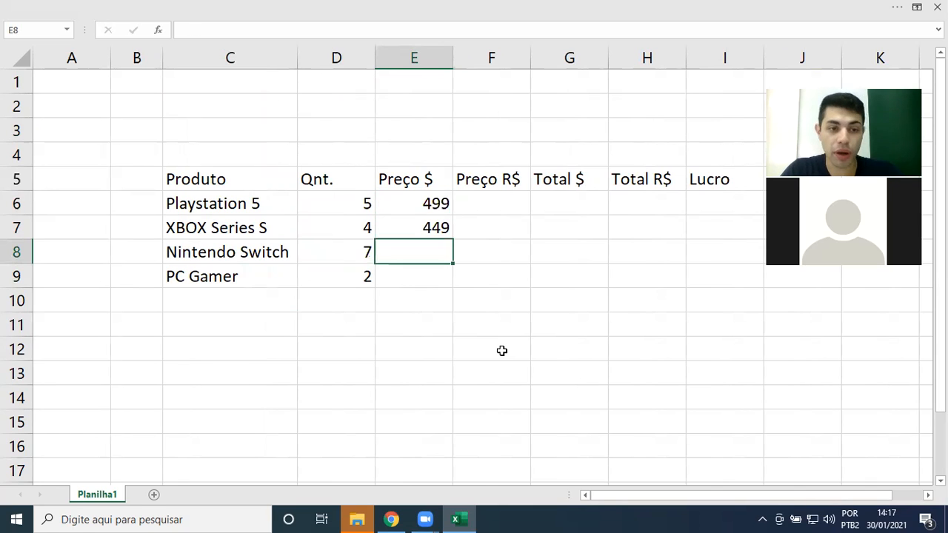
{"action": "type", "text": "300"}
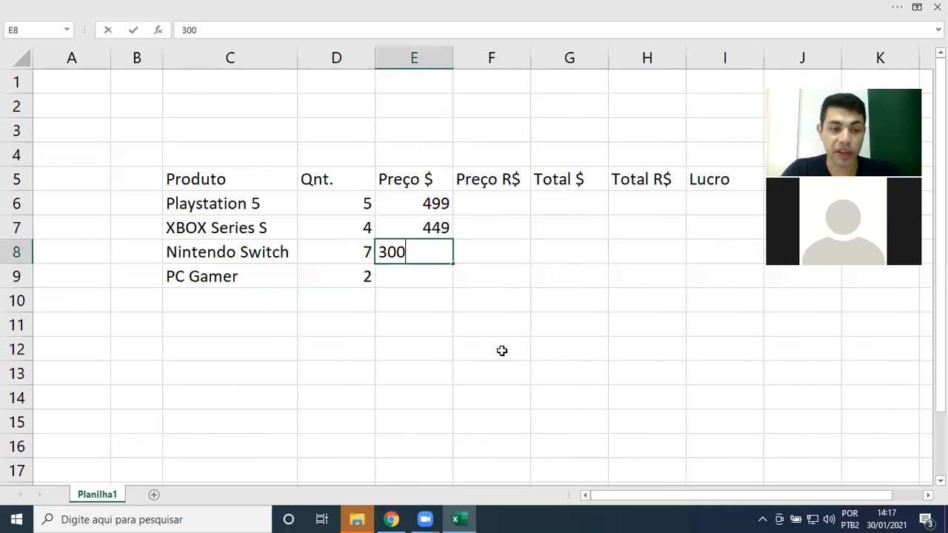
{"action": "key", "text": "Return"}
{"action": "type", "text": "599"}
{"action": "key", "text": "Return"}
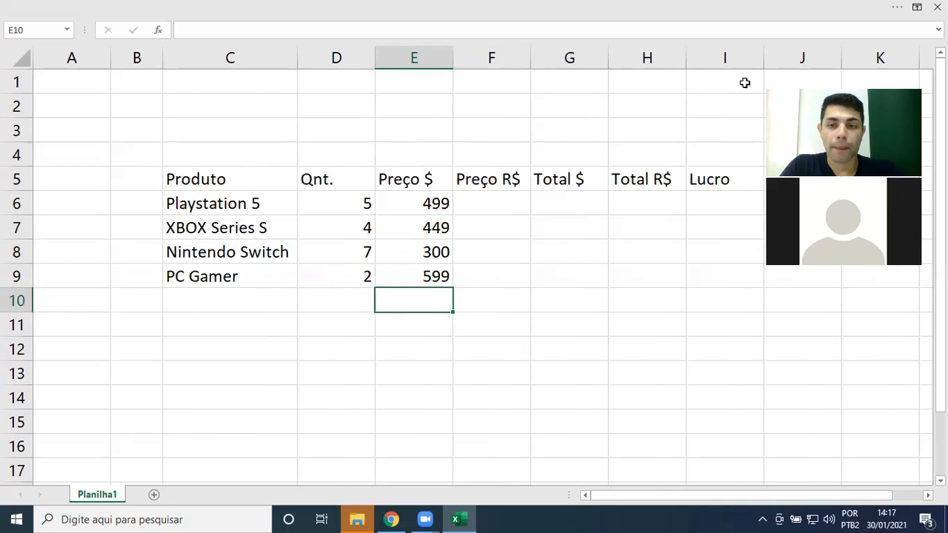
- Apply all borders to the table range C5:I9
{"action": "left_click_drag", "start_coordinate": [212, 183], "coordinate": [697, 269]}
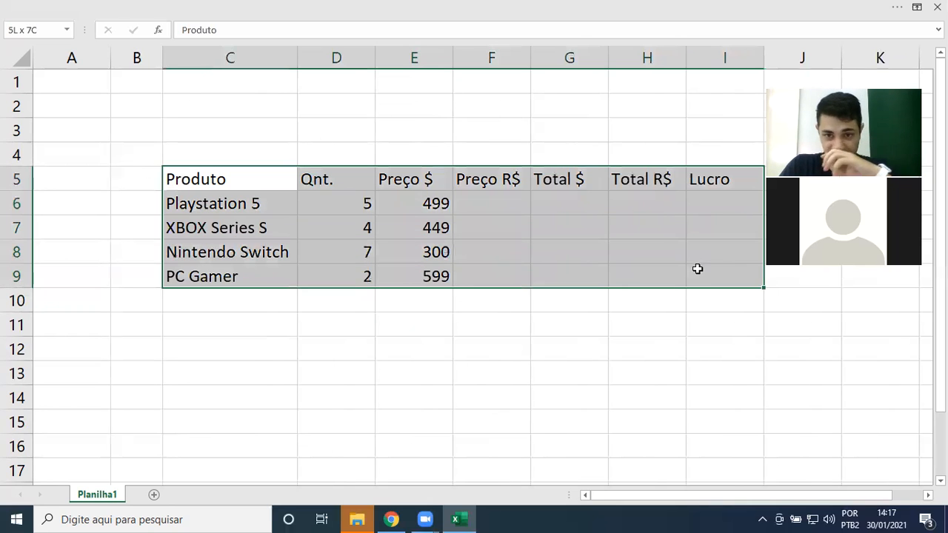
{"action": "left_click", "coordinate": [323, 11]}
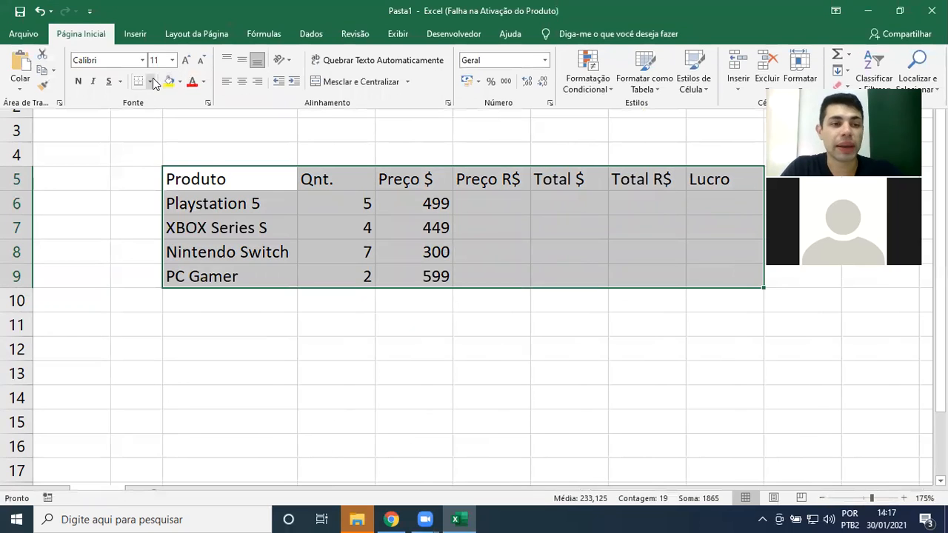
{"action": "left_click", "coordinate": [152, 82]}
{"action": "left_click", "coordinate": [191, 201]}
- Center the contents of the range D5:I9 horizontally
{"action": "left_click_drag", "start_coordinate": [329, 183], "coordinate": [723, 276]}
{"action": "left_click", "coordinate": [296, 11]}
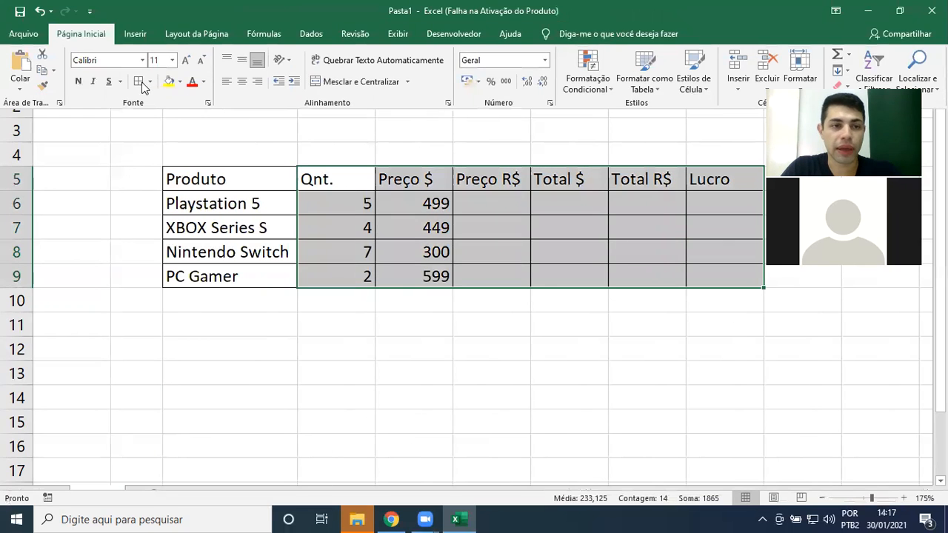
{"action": "left_click", "coordinate": [242, 82]}
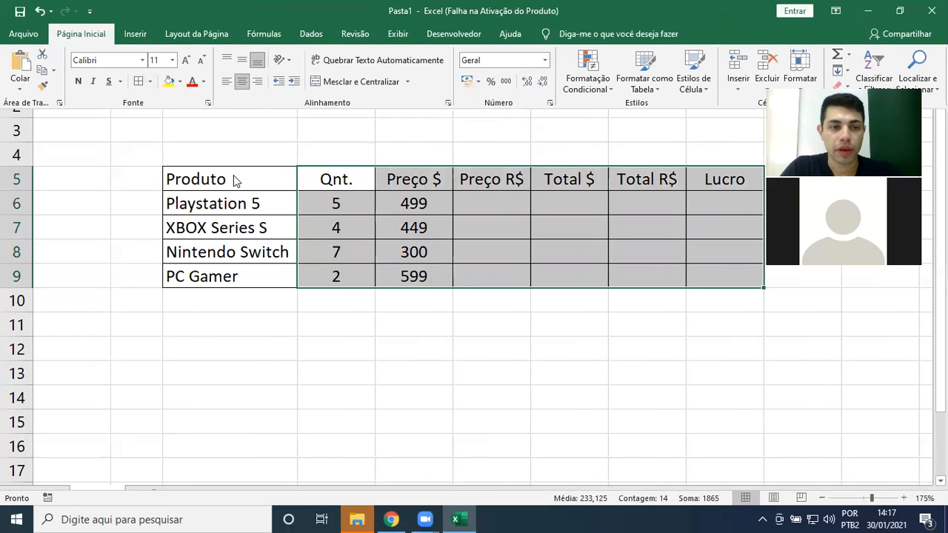
{"action": "left_click", "coordinate": [438, 184]}
- Format the header row C5:I5 with a standard purple fill and bold white text
{"action": "left_click_drag", "start_coordinate": [700, 183], "coordinate": [284, 180]}
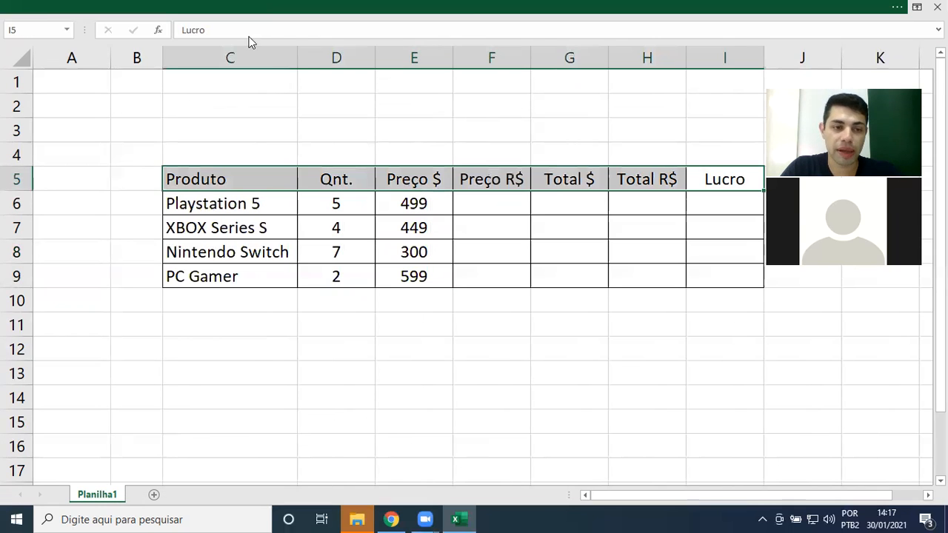
{"action": "left_click", "coordinate": [251, 8]}
{"action": "left_click", "coordinate": [179, 81]}
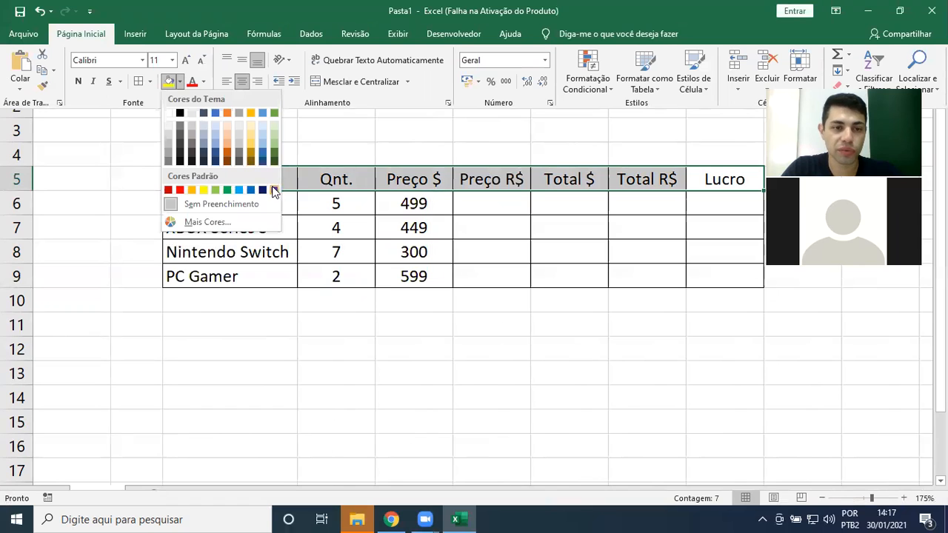
{"action": "left_click", "coordinate": [273, 191]}
{"action": "left_click", "coordinate": [203, 82]}
{"action": "left_click", "coordinate": [190, 130]}
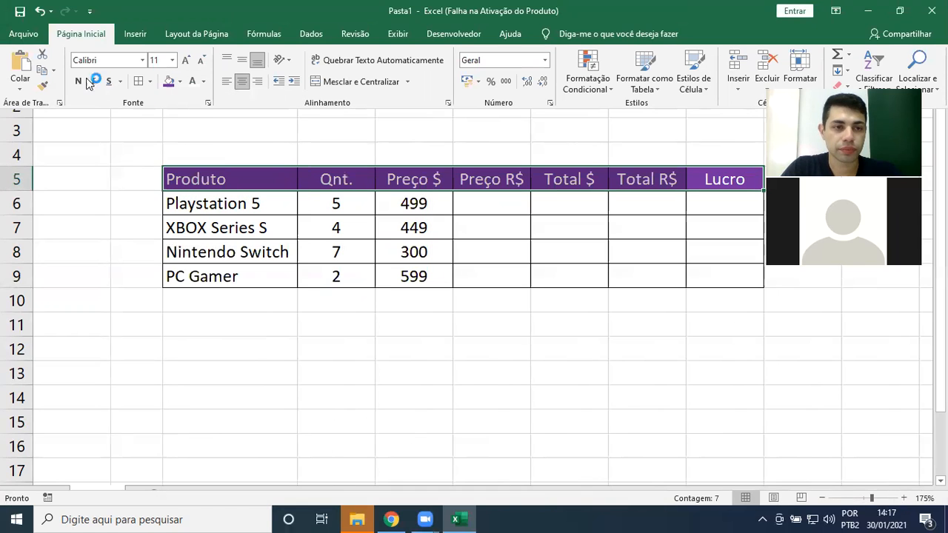
{"action": "left_click", "coordinate": [79, 81]}
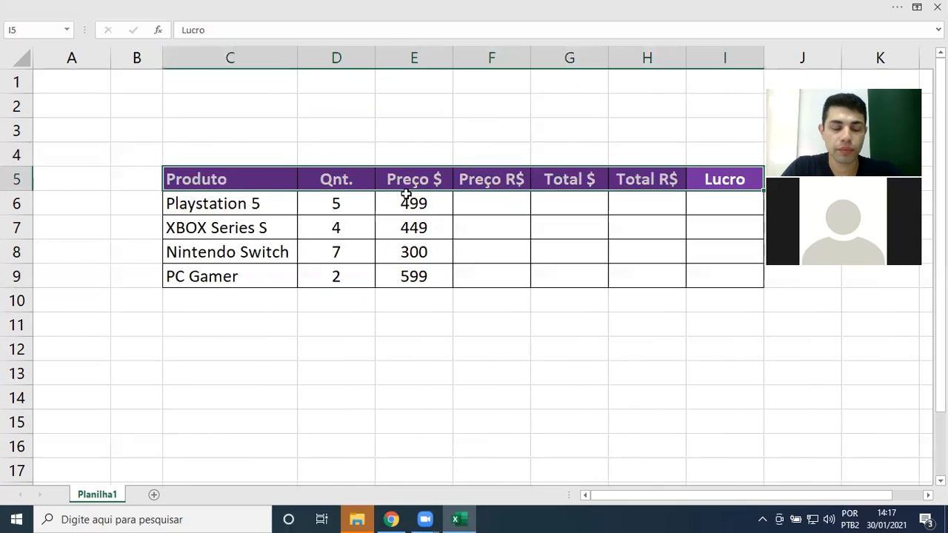
{"action": "left_click", "coordinate": [269, 138]}
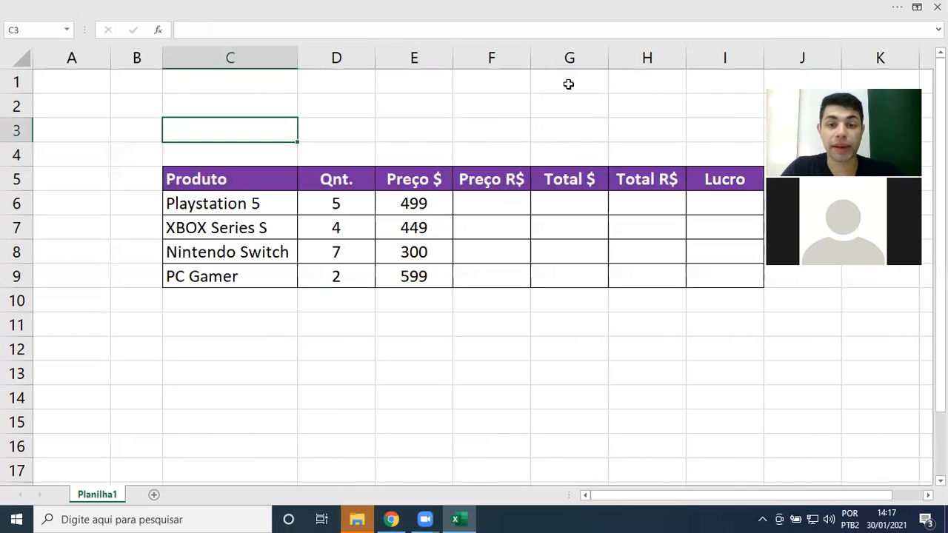
- Widen column E slightly and apply the R$ accounting number format to the prices in E6:E9
{"action": "left_click_drag", "start_coordinate": [455, 57], "coordinate": [478, 57]}
{"action": "left_click_drag", "start_coordinate": [389, 198], "coordinate": [404, 279]}
{"action": "left_click", "coordinate": [350, 6]}
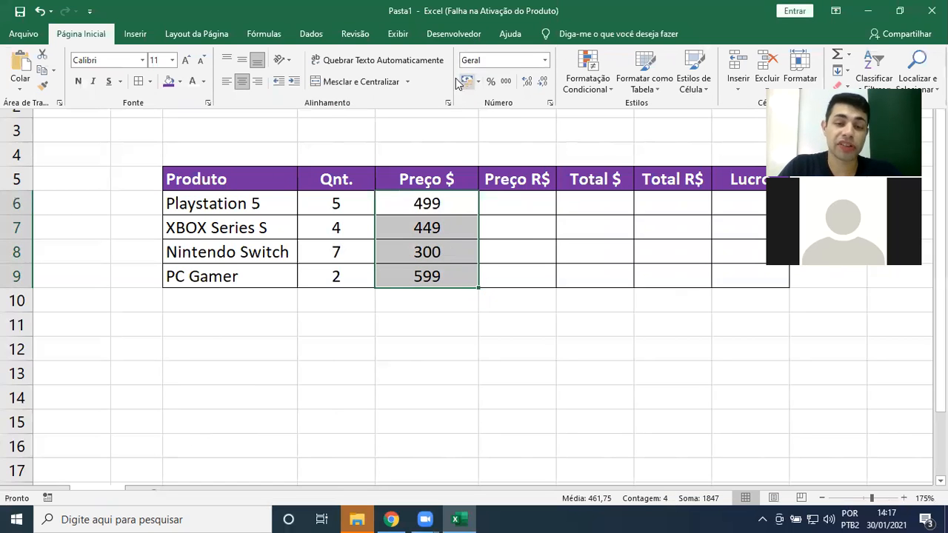
{"action": "left_click", "coordinate": [467, 85]}
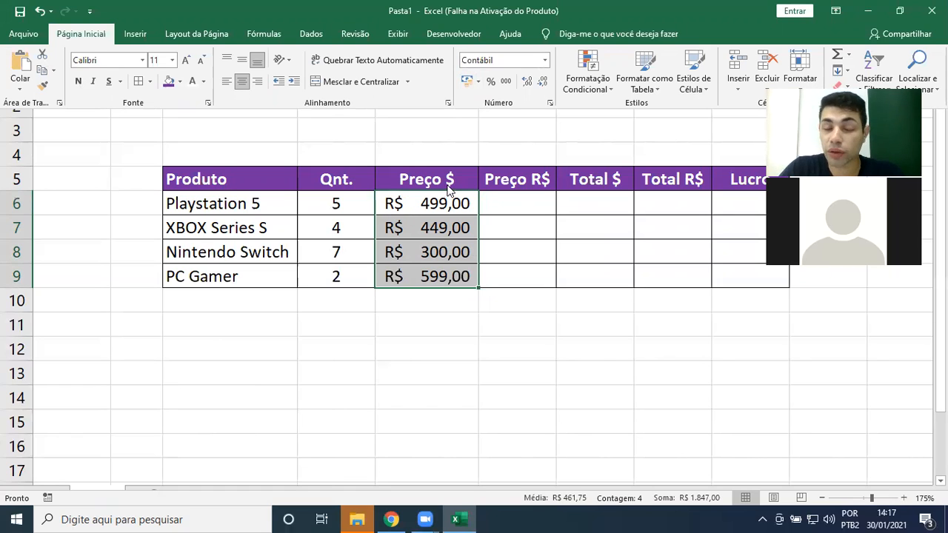
- Apply the $ English (United States) accounting format to the prices in E6:E9 and narrow column E slightly
{"action": "left_click", "coordinate": [478, 82]}
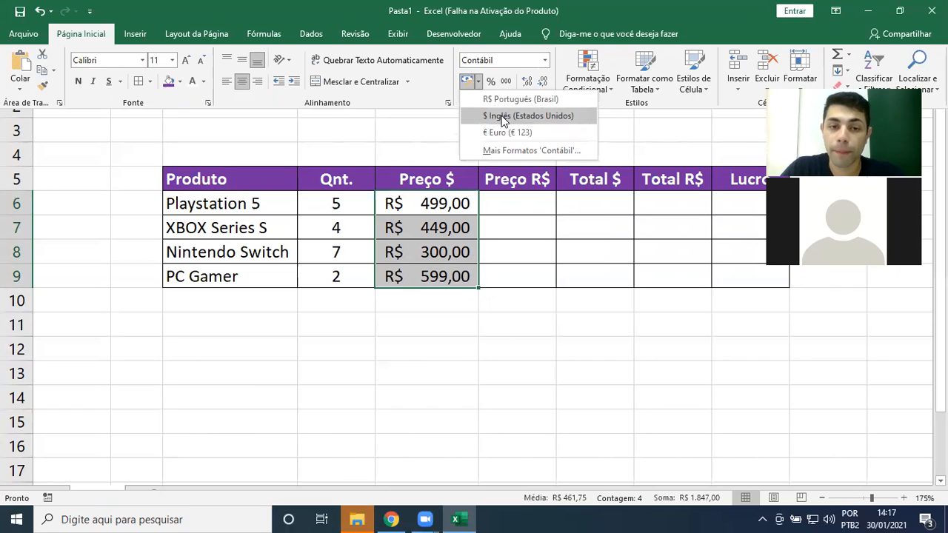
{"action": "left_click", "coordinate": [518, 117]}
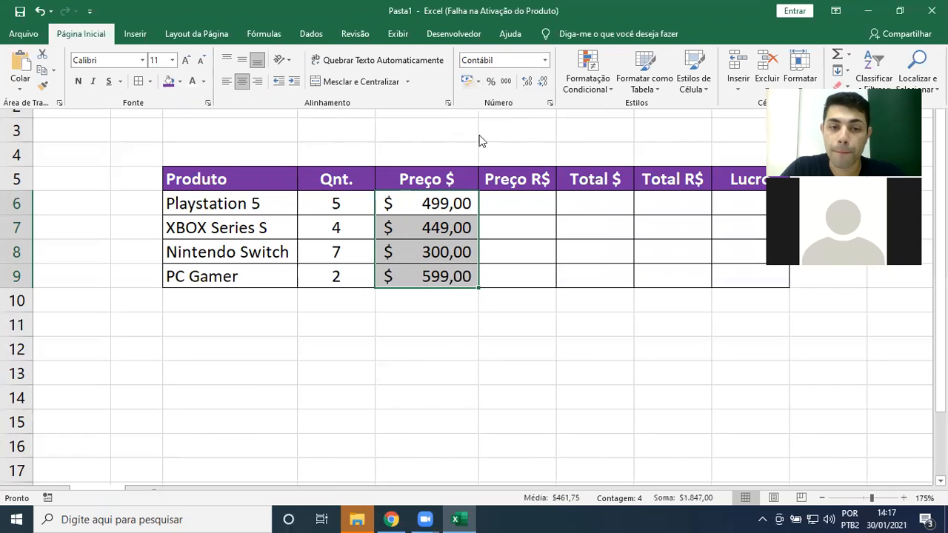
{"action": "left_click", "coordinate": [422, 151]}
{"action": "left_click", "coordinate": [424, 152]}
{"action": "left_click_drag", "start_coordinate": [471, 57], "coordinate": [473, 59]}
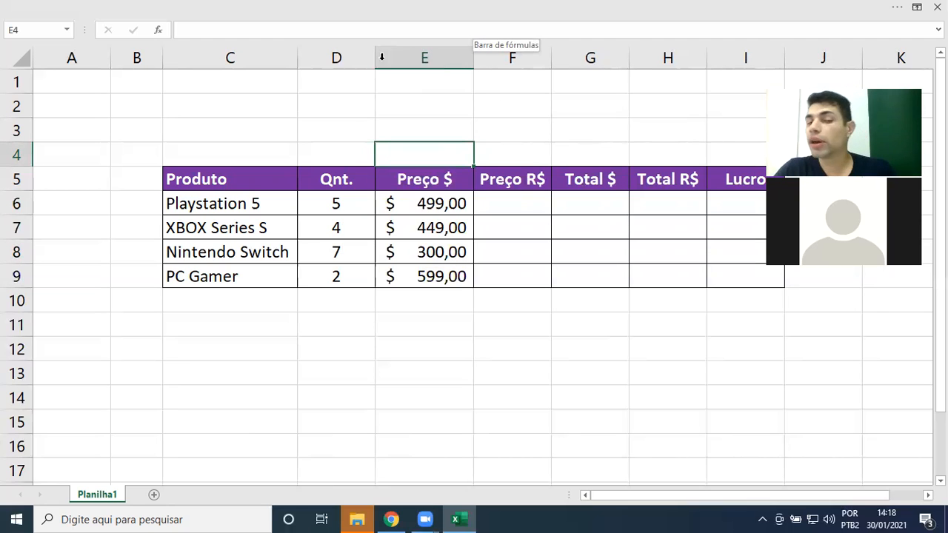
- Enter the label "Dólar" in cell D3 above the table
{"action": "left_click", "coordinate": [339, 137]}
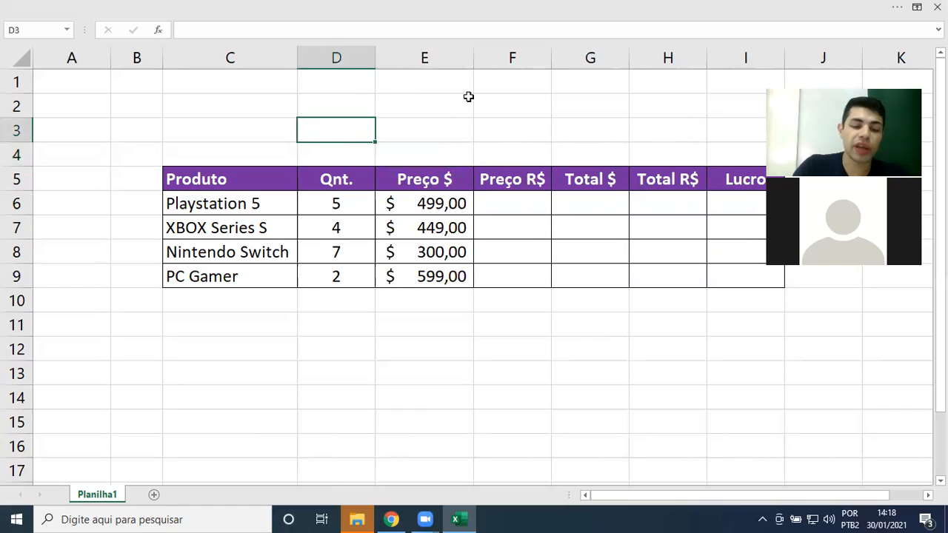
{"action": "type", "text": "Val"}
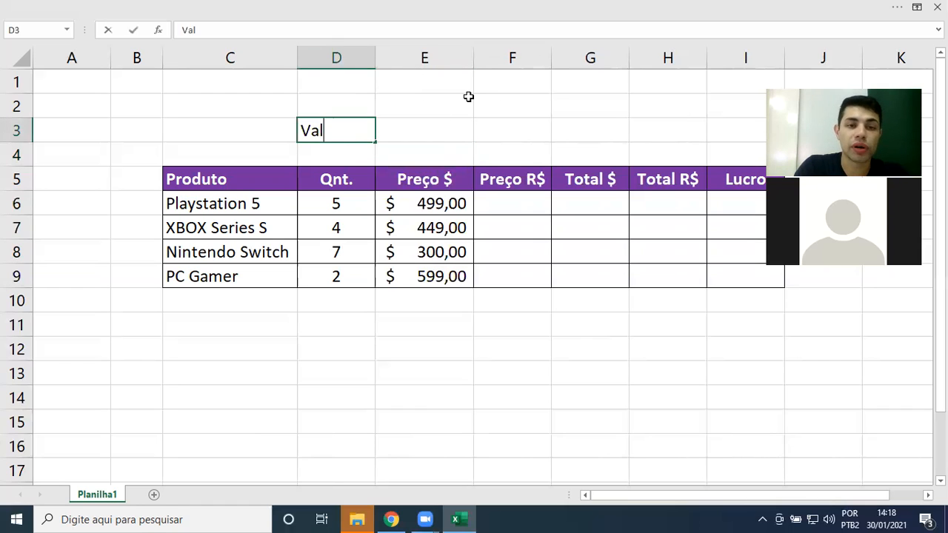
{"action": "type", "text": "or Dóla"}
{"action": "key", "text": "BackSpace"}
{"action": "key", "text": "BackSpace"}
{"action": "key", "text": "BackSpace"}
{"action": "key", "text": "BackSpace"}
{"action": "key", "text": "BackSpace"}
{"action": "key", "text": "BackSpace"}
{"action": "key", "text": "BackSpace"}
{"action": "key", "text": "BackSpace"}
{"action": "key", "text": "BackSpace"}
{"action": "key", "text": "BackSpace"}
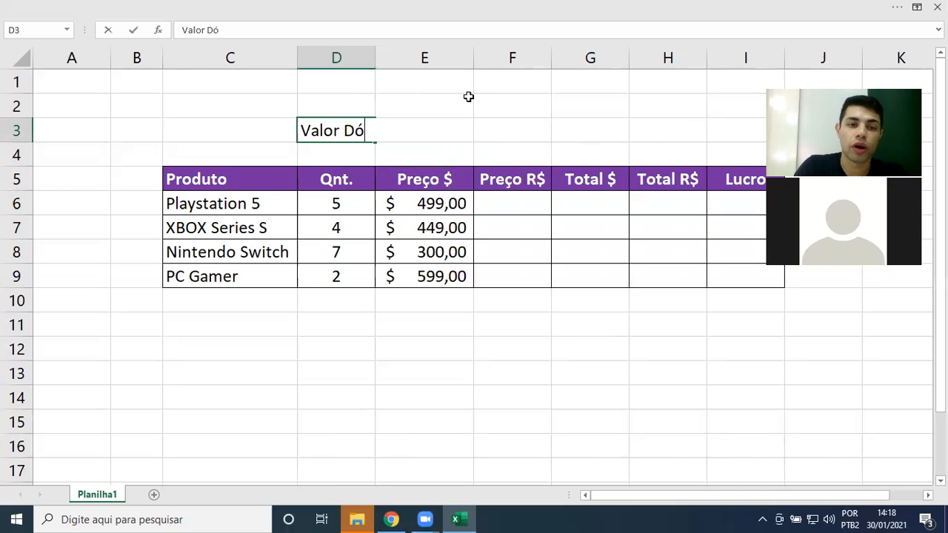
{"action": "type", "text": "Dólar"}
{"action": "key", "text": "Tab"}
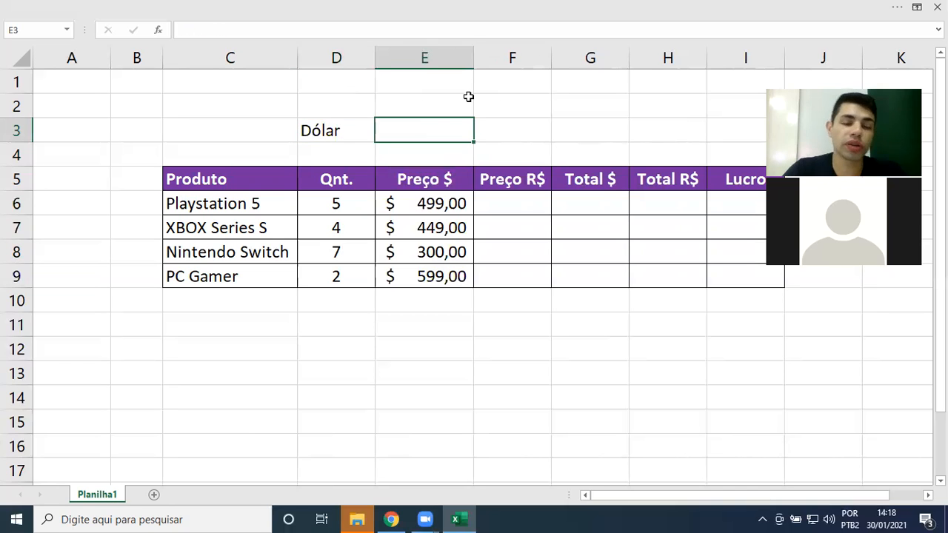
- Add borders to cells D3:E3
{"action": "left_click", "coordinate": [359, 134]}
{"action": "left_click_drag", "start_coordinate": [400, 130], "coordinate": [404, 131]}
{"action": "left_click", "coordinate": [433, 9]}
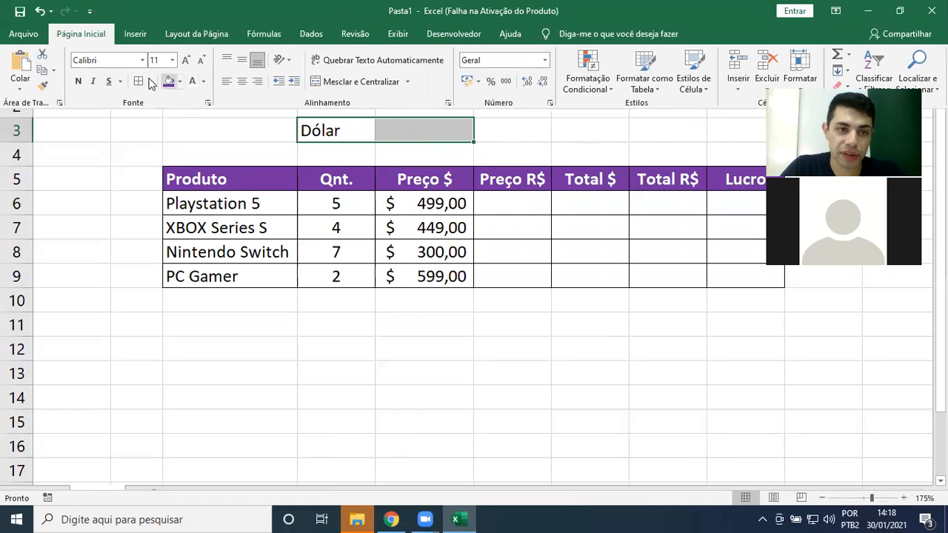
- Format the Dólar label in D3 with a purple fill and bold white text, centered horizontally
{"action": "left_click", "coordinate": [334, 137]}
{"action": "left_click", "coordinate": [351, 7]}
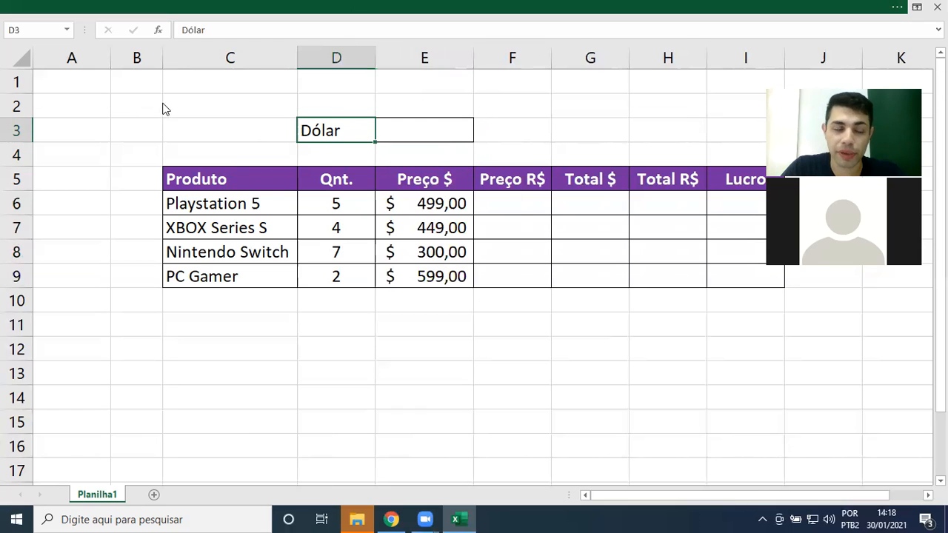
{"action": "left_click", "coordinate": [169, 82]}
{"action": "left_click", "coordinate": [192, 82]}
{"action": "left_click", "coordinate": [77, 81]}
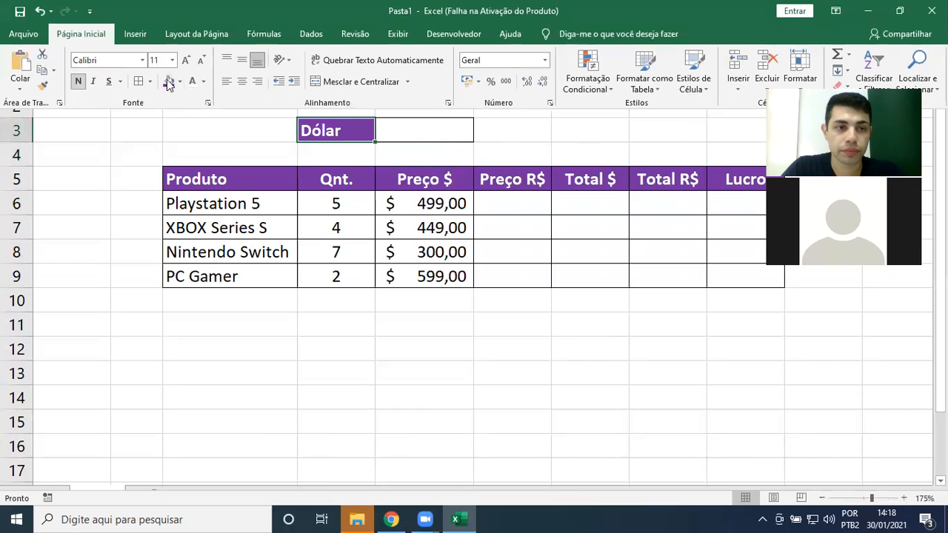
{"action": "left_click", "coordinate": [242, 81]}
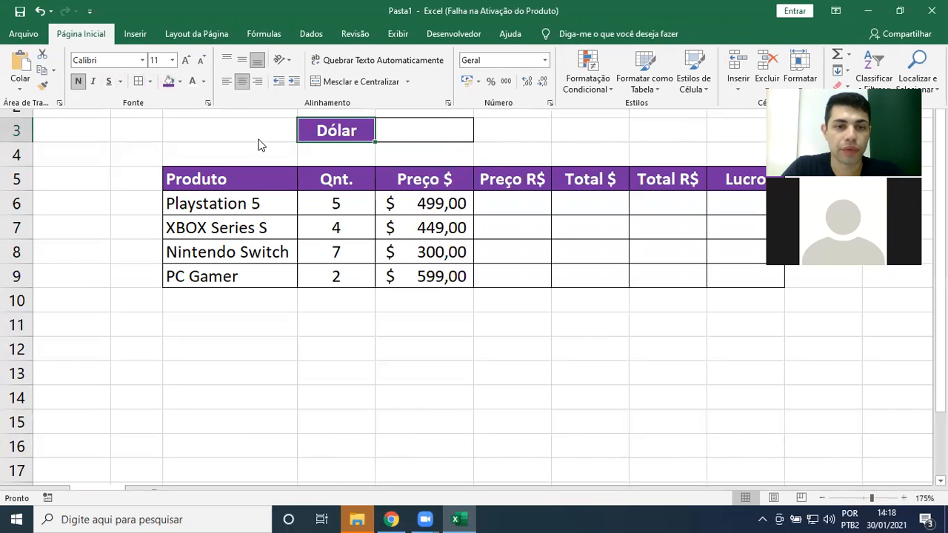
- Fill cell E3 beside the Dólar label with the light gray theme color
{"action": "left_click", "coordinate": [417, 123]}
{"action": "left_click", "coordinate": [410, 6]}
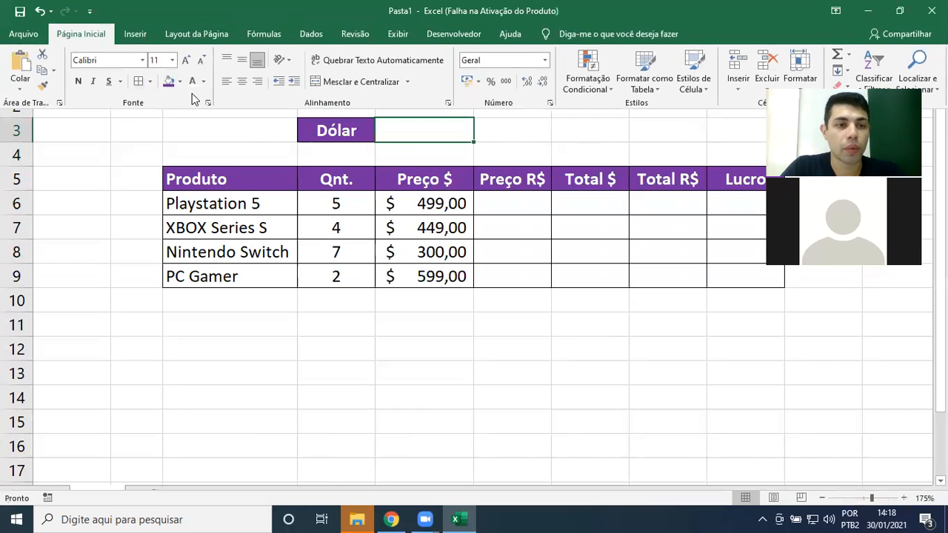
{"action": "left_click", "coordinate": [180, 82]}
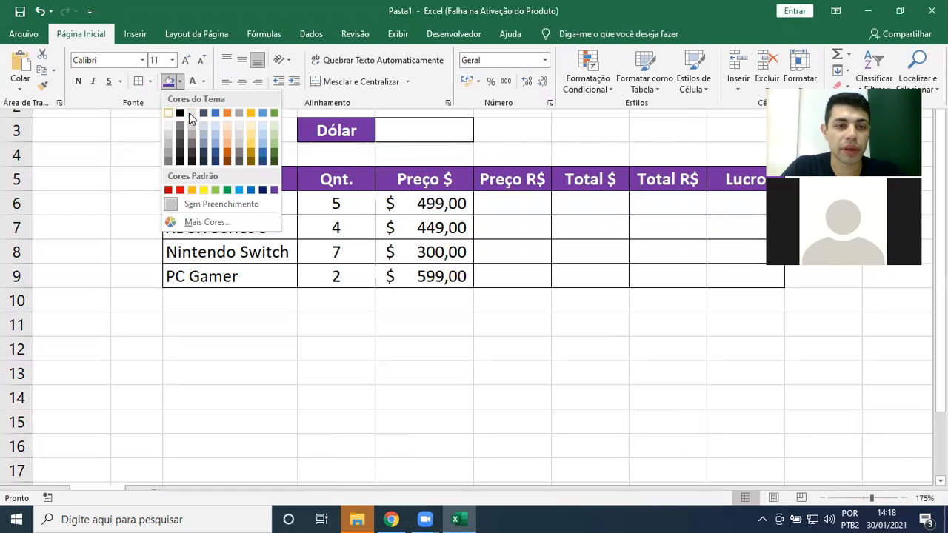
{"action": "left_click", "coordinate": [192, 113]}
- Switch to Chrome and search Google for "dolar hoje" in a new tab
{"action": "left_click", "coordinate": [391, 519]}
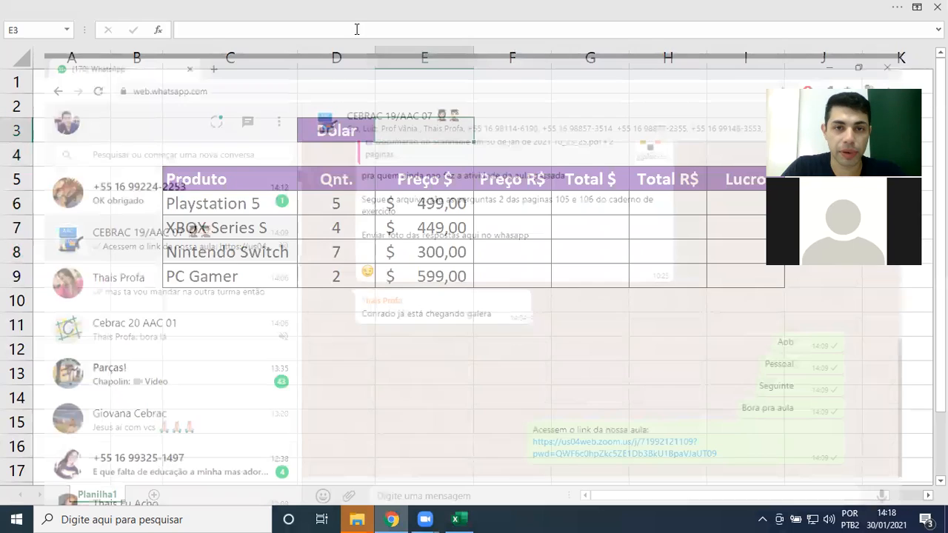
{"action": "left_click", "coordinate": [185, 11]}
{"action": "type", "text": "dola"}
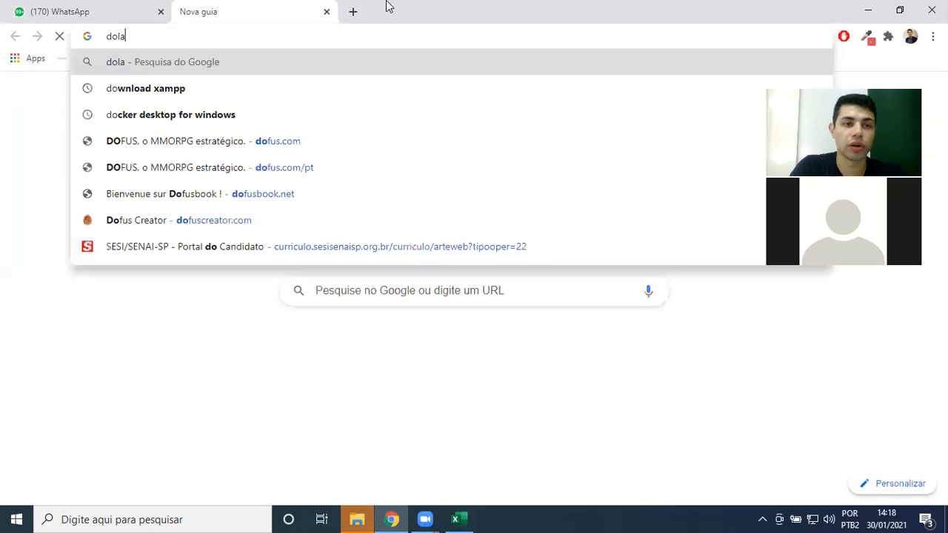
{"action": "type", "text": "r hoje"}
{"action": "key", "text": "Return"}
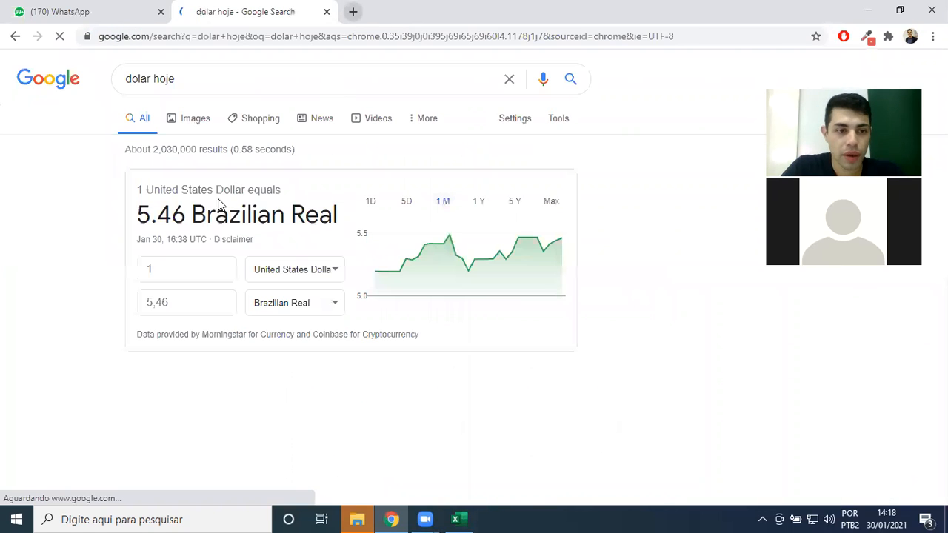
- Return to Excel and enter the exchange rate 5,46 in cell E3
{"action": "key", "text": "alt+Tab"}
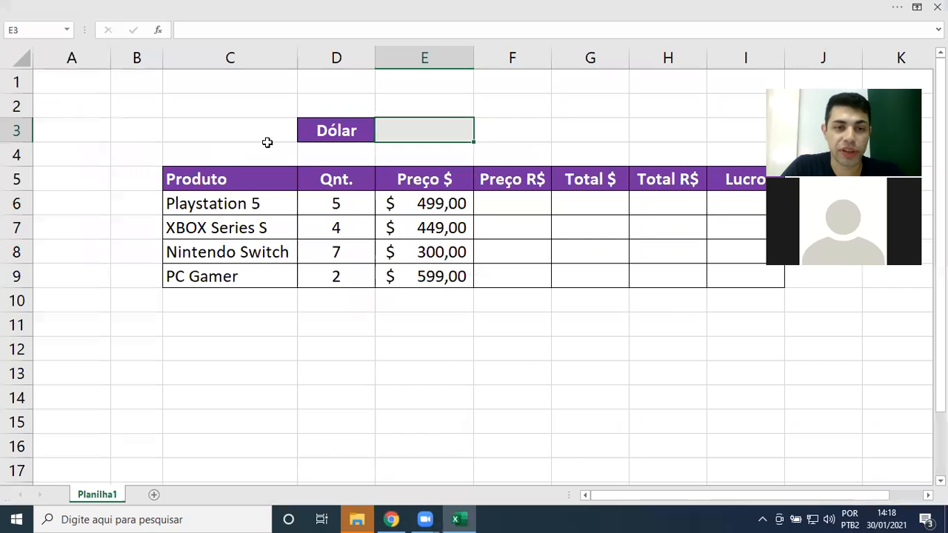
{"action": "type", "text": "5"}
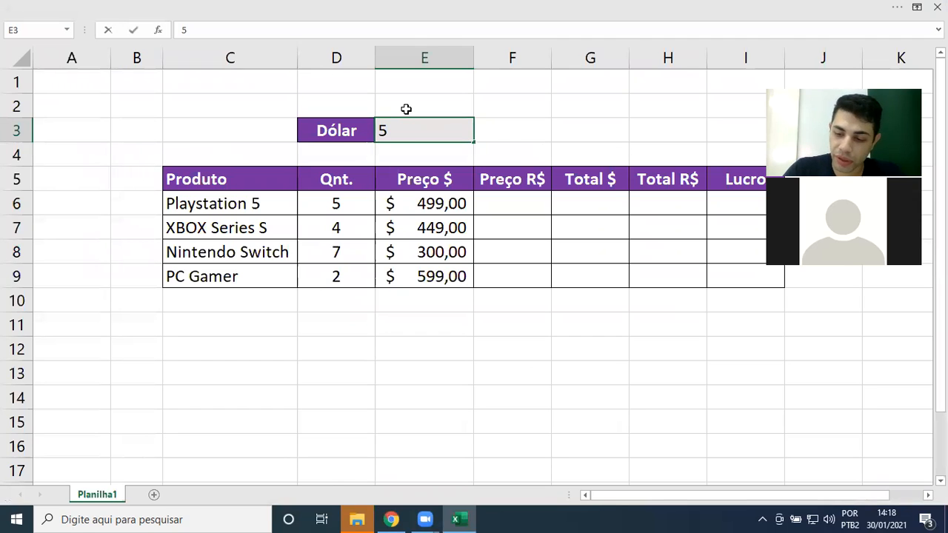
{"action": "type", "text": ",46,"}
{"action": "key", "text": "Return"}
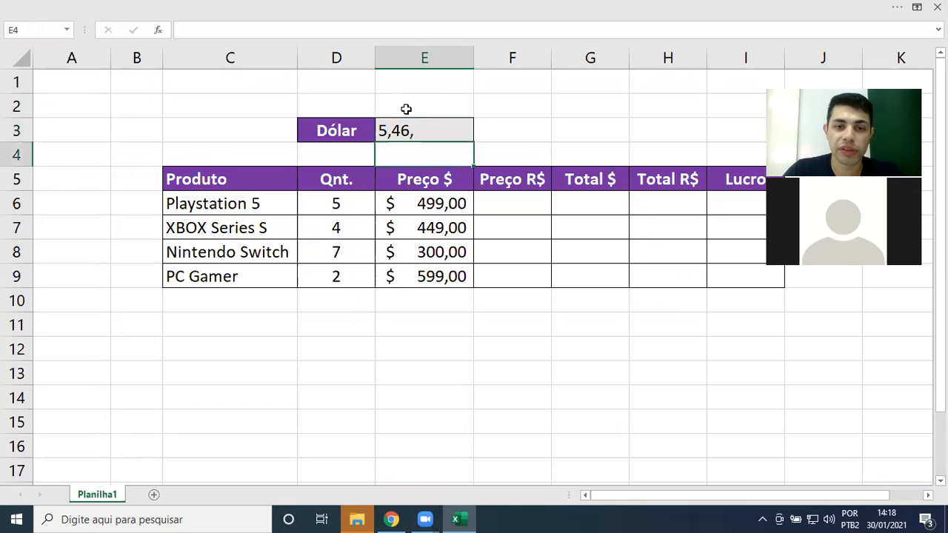
{"action": "key", "text": "Up"}
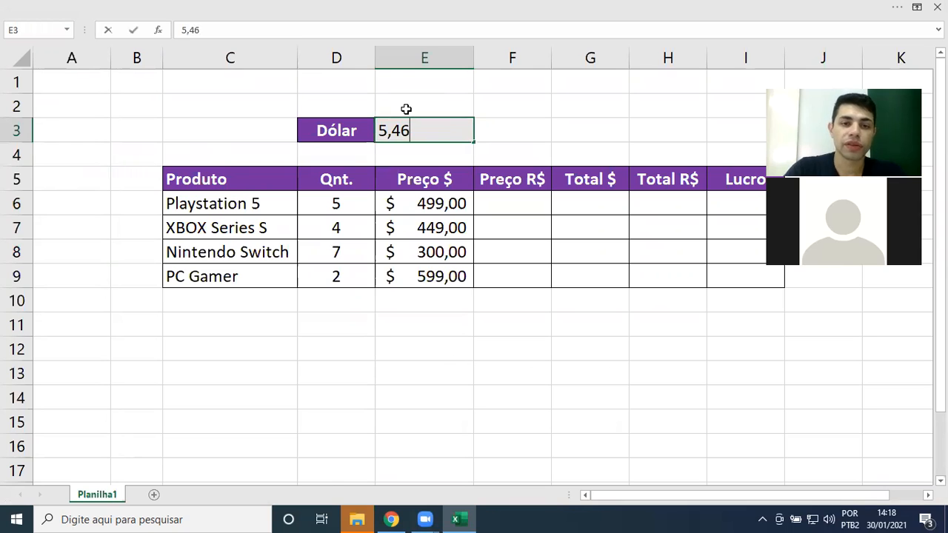
{"action": "key", "text": "ctrl+Return"}
- Apply the R$ accounting number format to the exchange rate in E3
{"action": "left_click", "coordinate": [508, 6]}
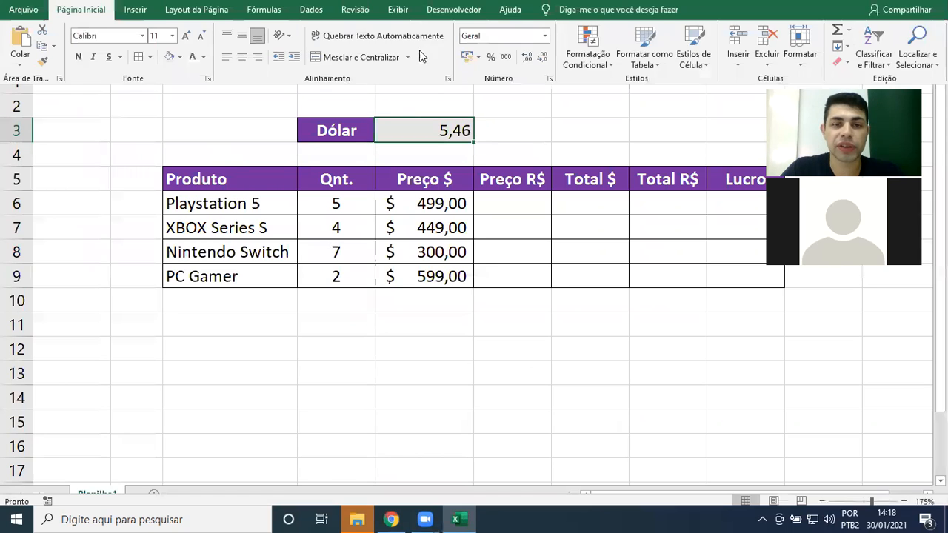
{"action": "left_click", "coordinate": [463, 79]}
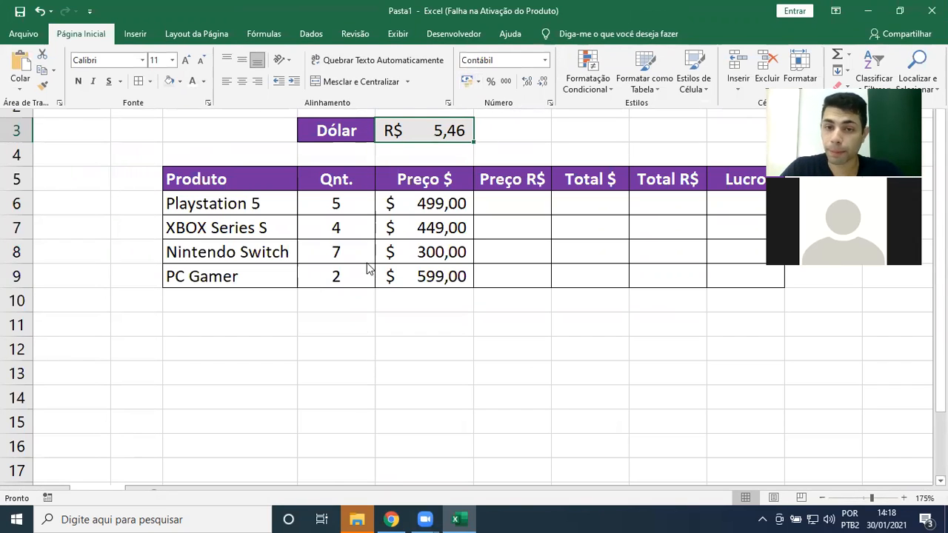
{"action": "left_click", "coordinate": [354, 345]}
{"action": "left_click", "coordinate": [351, 346]}
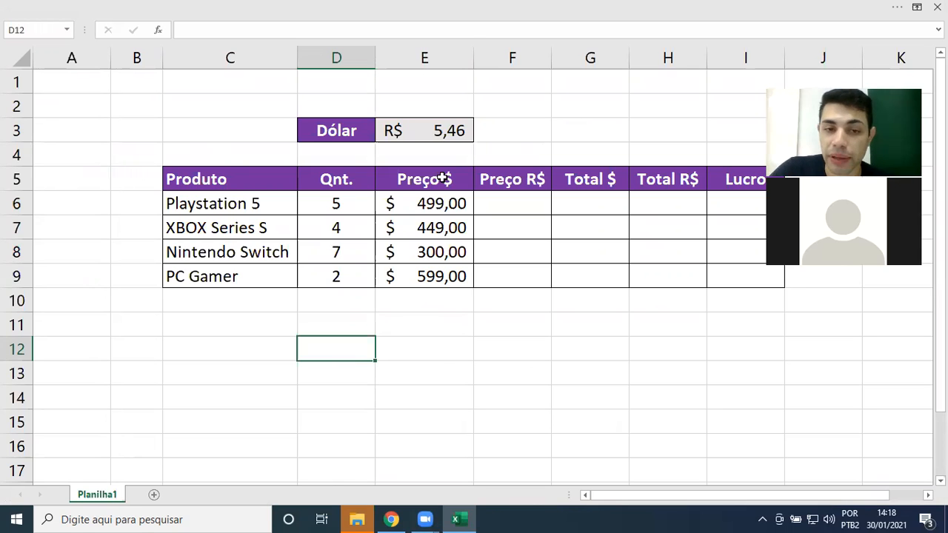
- Widen column F (Preço R$) and column G (Total $) to make room for currency values
{"action": "left_click_drag", "start_coordinate": [433, 179], "coordinate": [437, 277]}
{"action": "left_click_drag", "start_coordinate": [512, 188], "coordinate": [517, 273]}
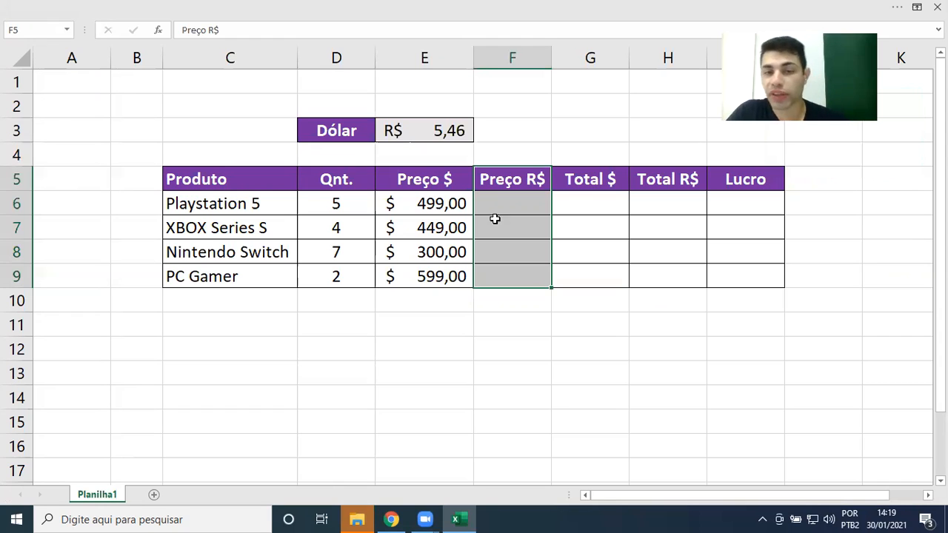
{"action": "left_click_drag", "start_coordinate": [549, 50], "coordinate": [580, 45]}
{"action": "left_click_drag", "start_coordinate": [658, 57], "coordinate": [689, 57]}
{"action": "left_click", "coordinate": [656, 102]}
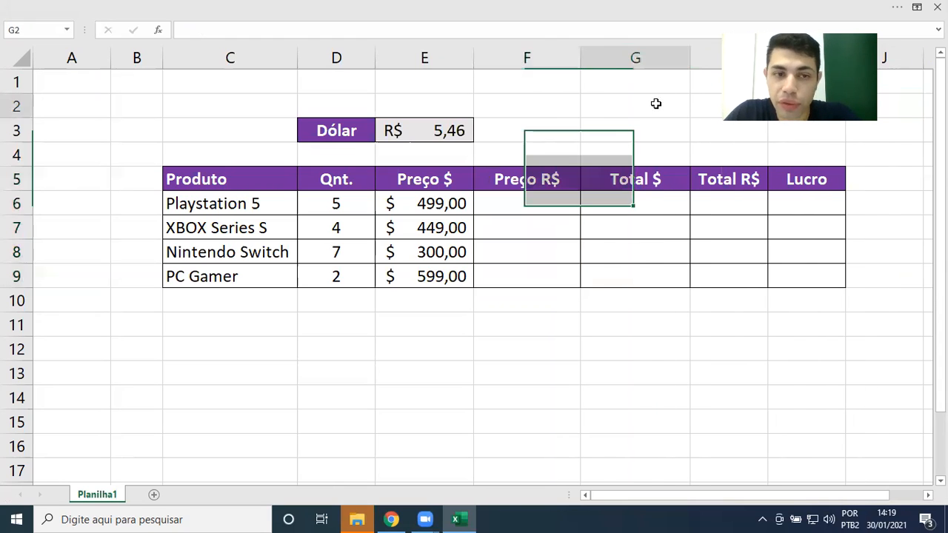
{"action": "left_click", "coordinate": [906, 156]}
- Examine the Playstation 5 dollar price in E6, the exchange rate in E3 and the Preço R$ cell F6
{"action": "scroll", "coordinate": [855, 161], "scroll_direction": "up", "scroll_amount": 1}
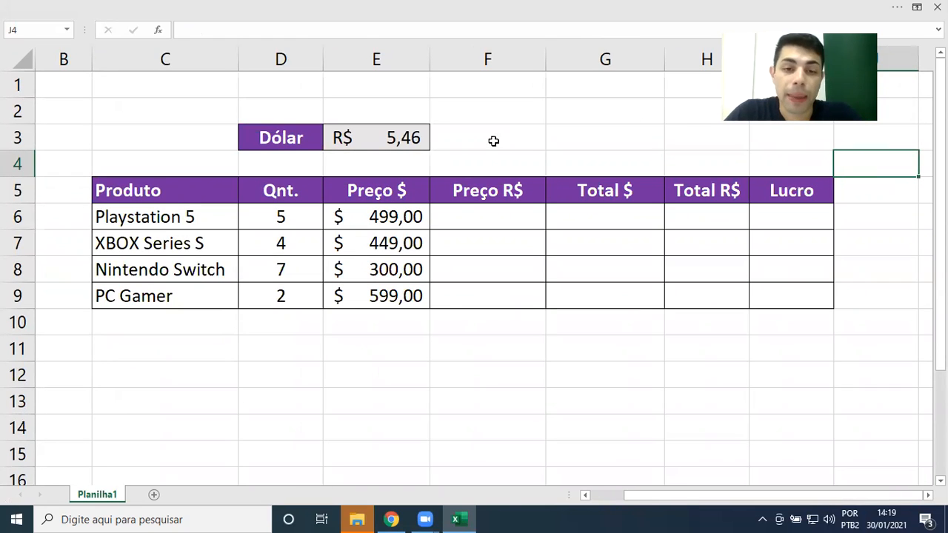
{"action": "left_click", "coordinate": [459, 220]}
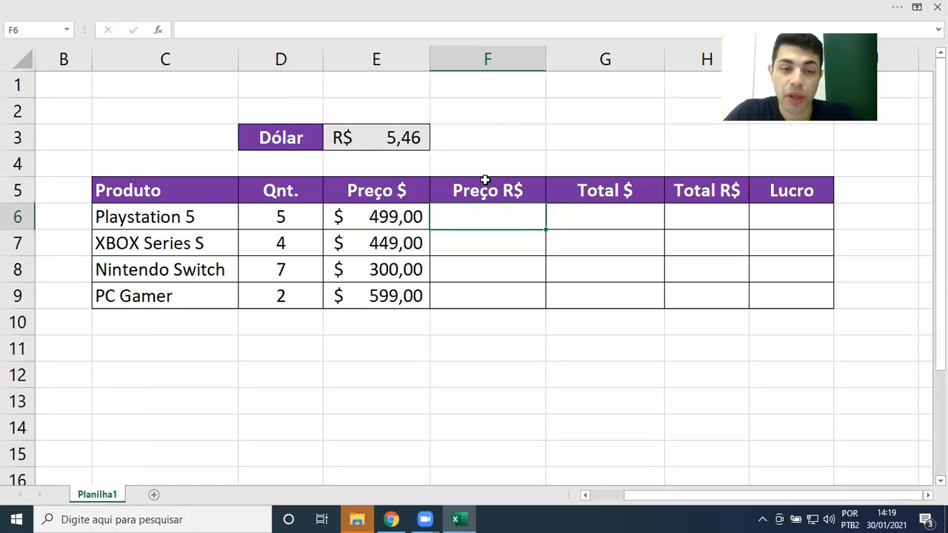
{"action": "left_click", "coordinate": [360, 215]}
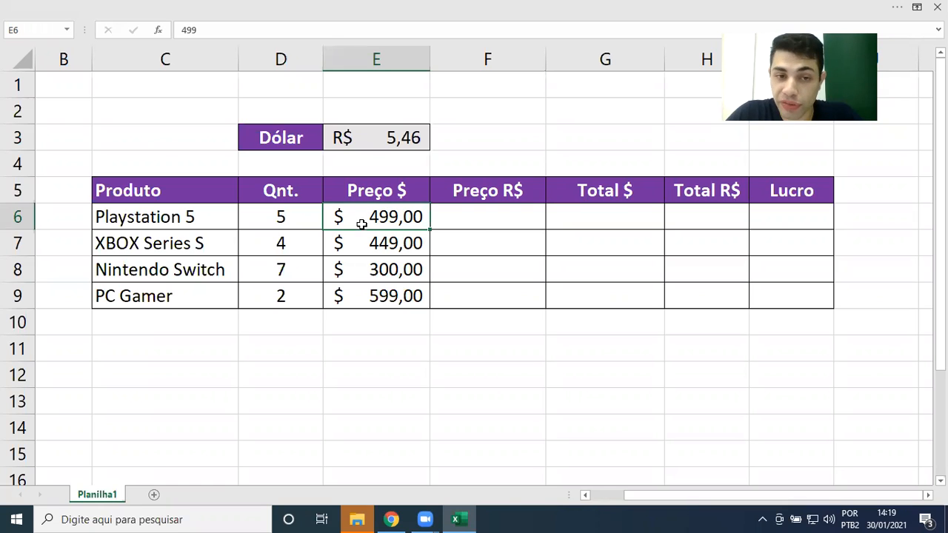
{"action": "left_click", "coordinate": [459, 222]}
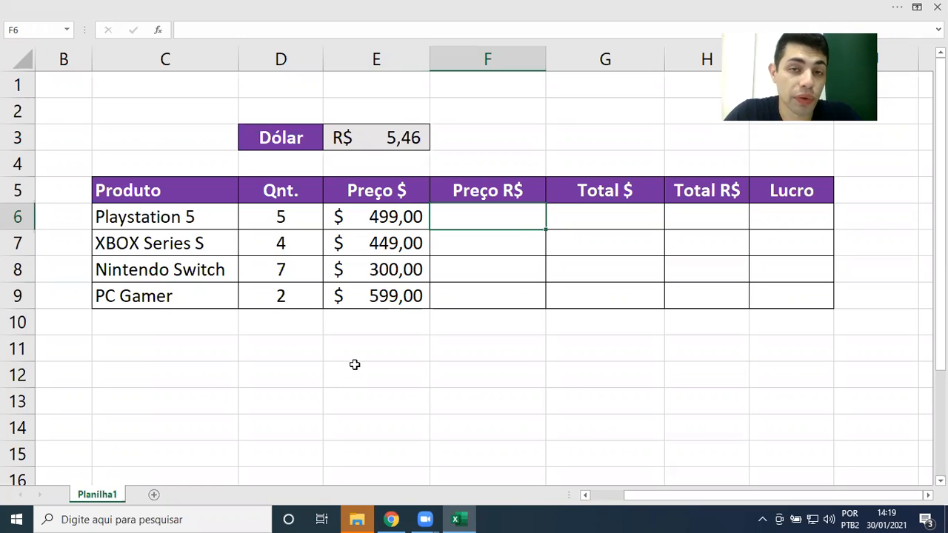
{"action": "left_click", "coordinate": [347, 223]}
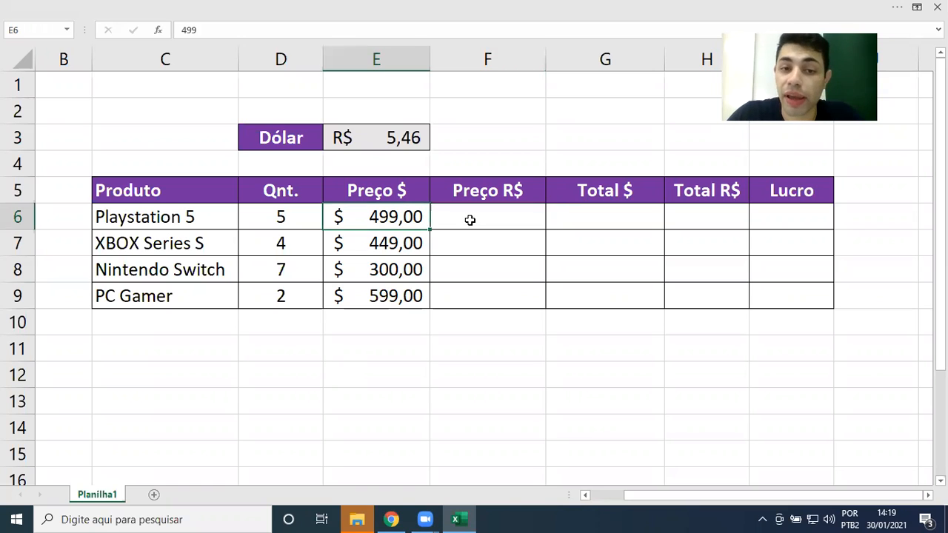
{"action": "left_click", "coordinate": [470, 220]}
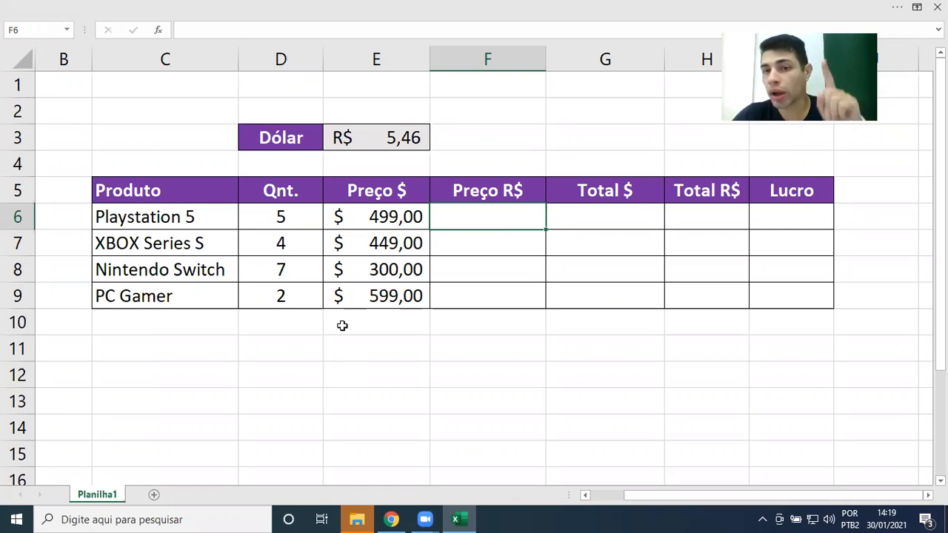
{"action": "left_click", "coordinate": [385, 135]}
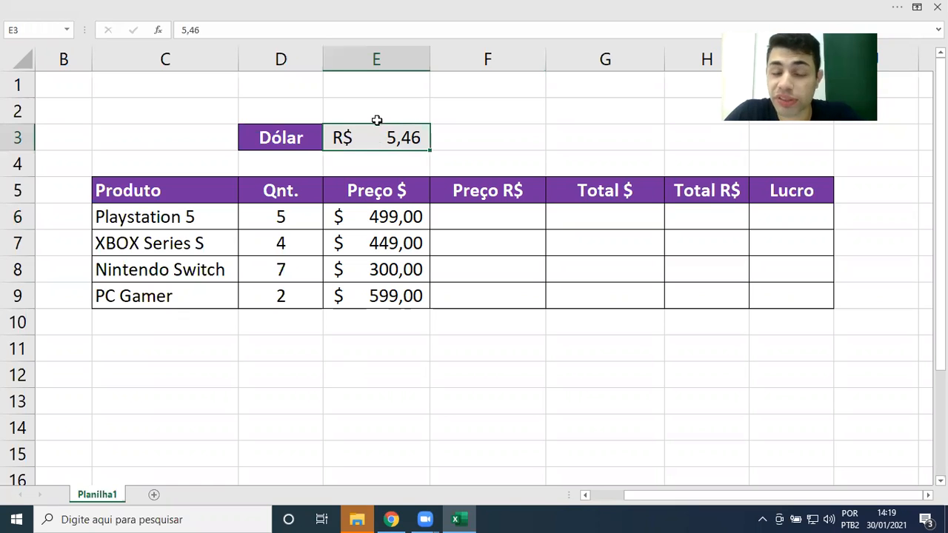
{"action": "left_click", "coordinate": [370, 224]}
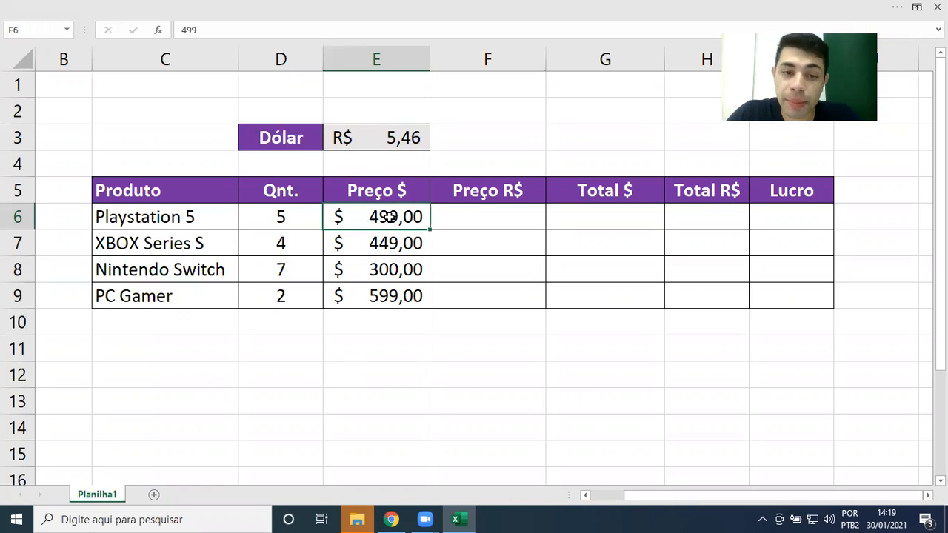
- Calculate the Playstation 5 price in reais in F6 with the formula =MULT(E6;E3)
{"action": "left_click", "coordinate": [465, 220]}
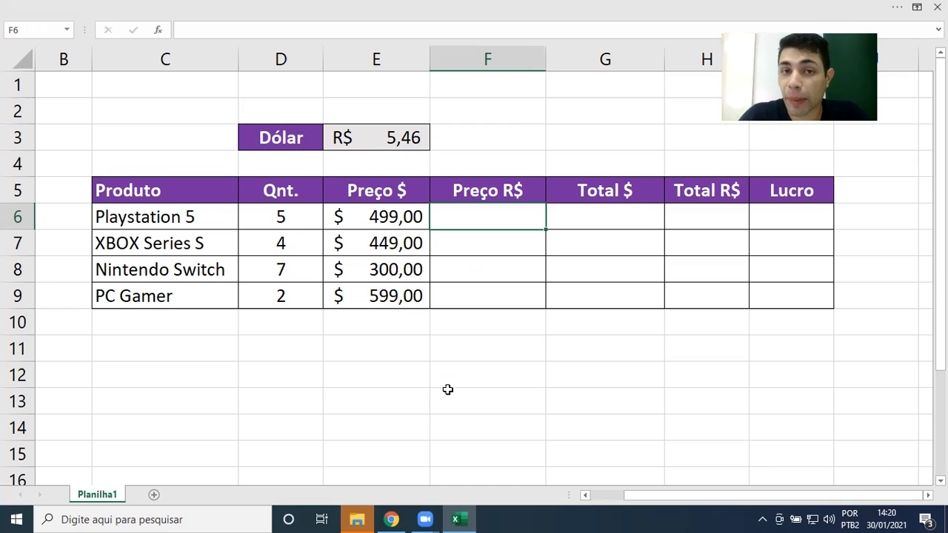
{"action": "type", "text": "=M"}
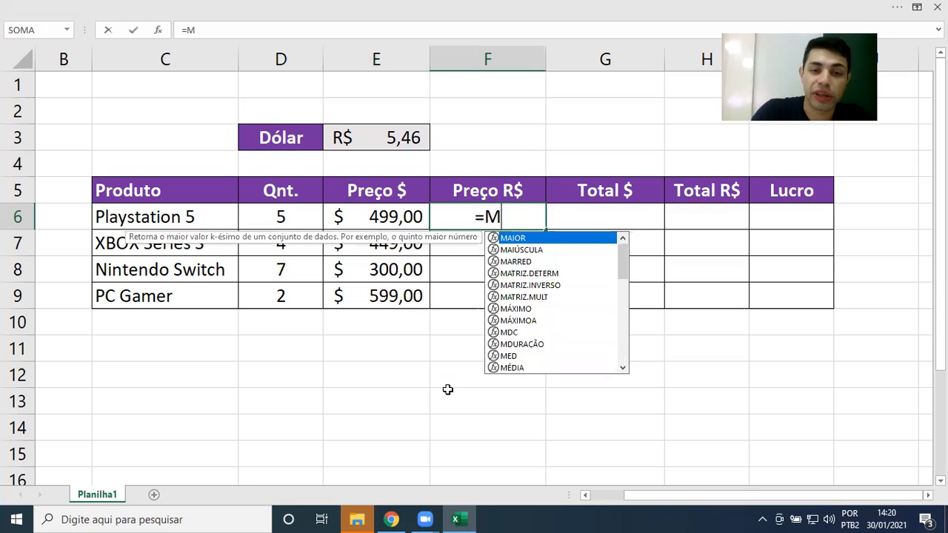
{"action": "type", "text": "ULT()"}
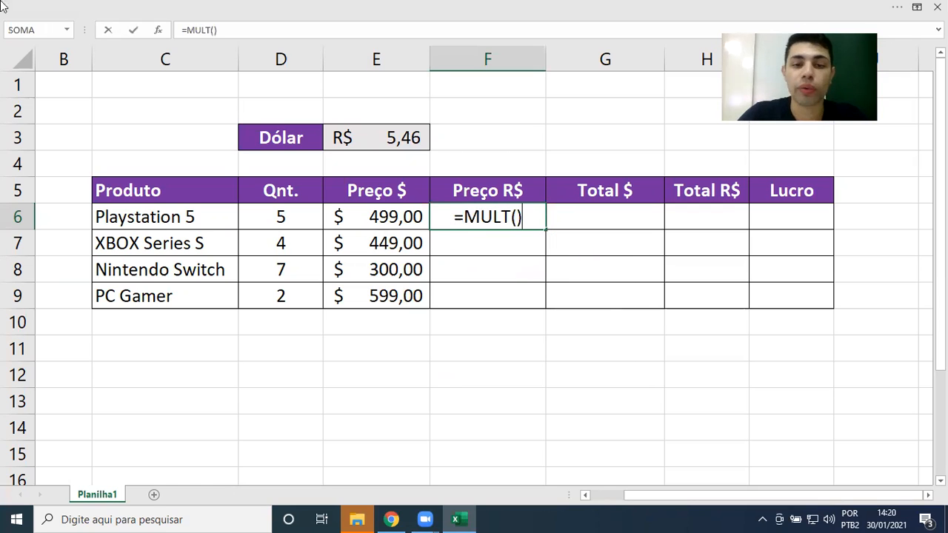
{"action": "key", "text": "Left"}
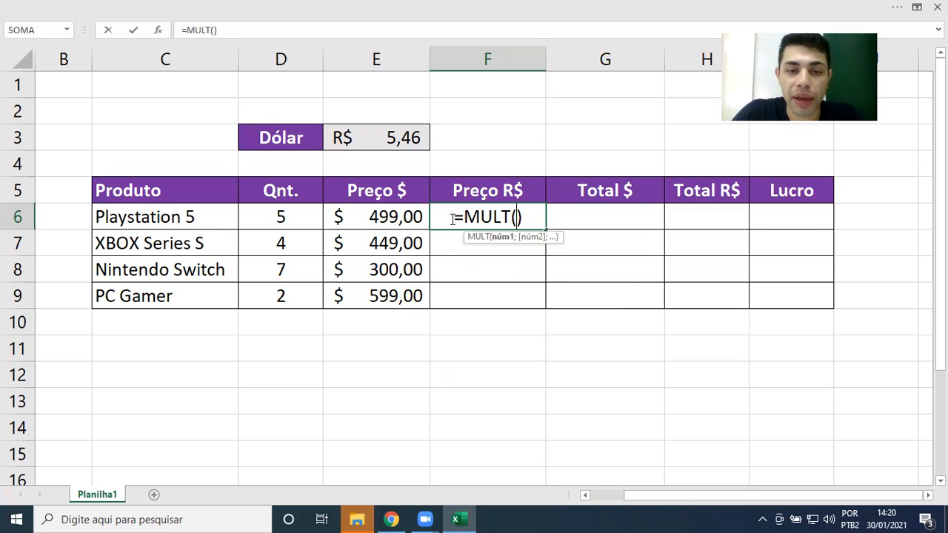
{"action": "left_click", "coordinate": [355, 216]}
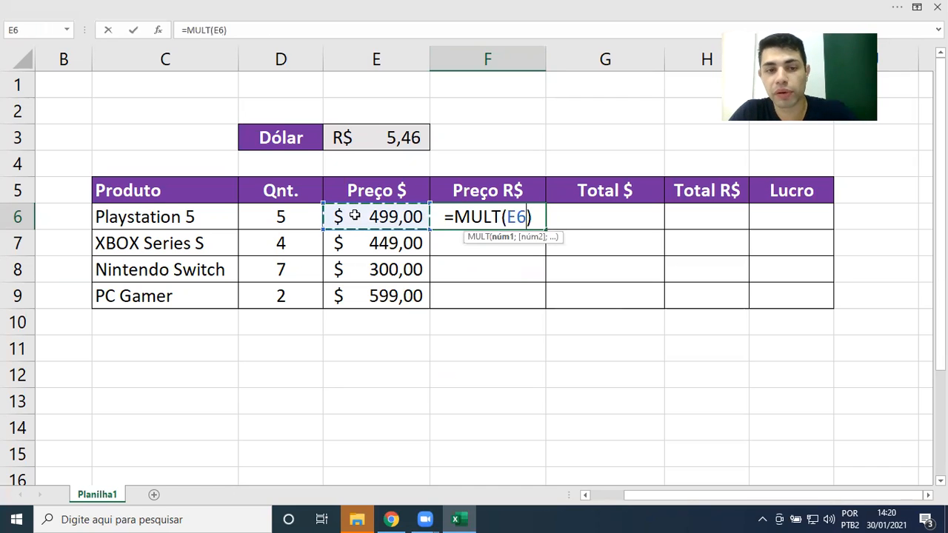
{"action": "type", "text": ";"}
{"action": "left_click", "coordinate": [375, 142]}
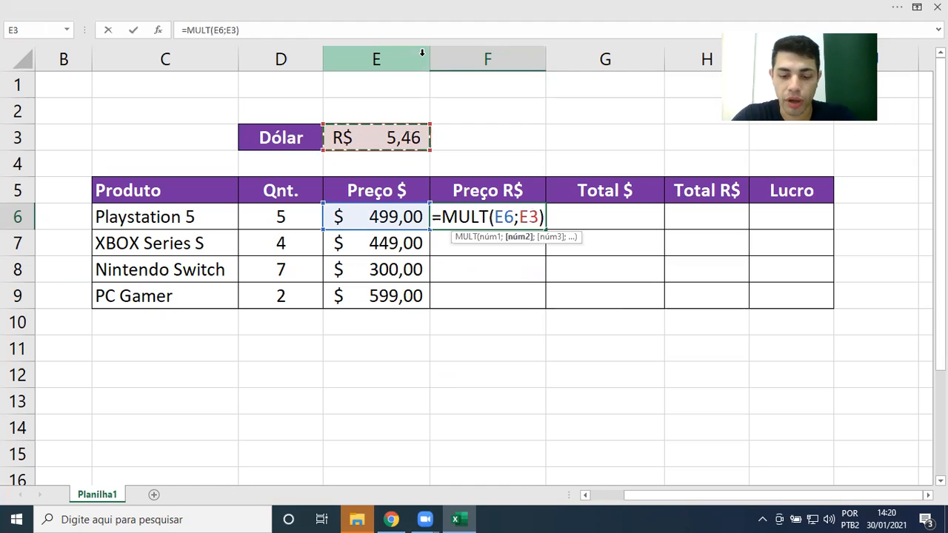
{"action": "key", "text": "Return"}
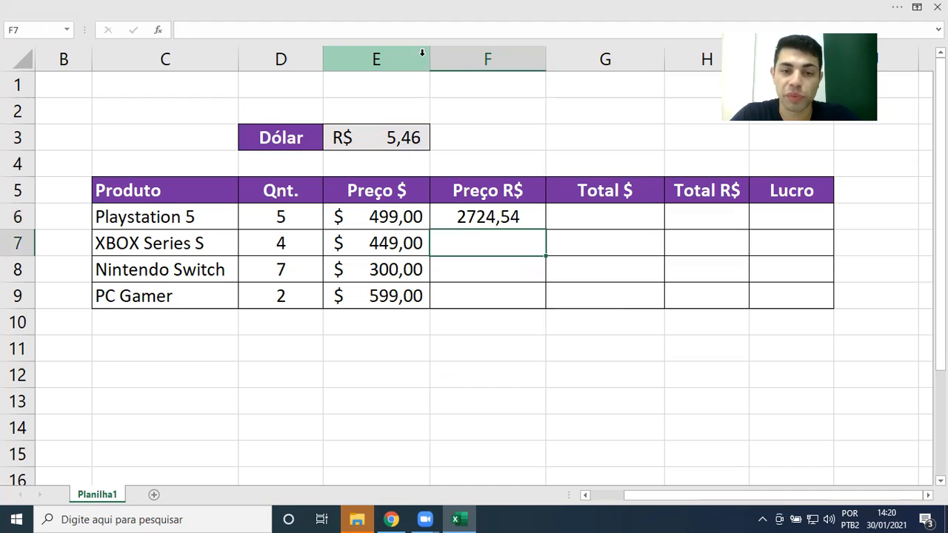
- Replace the formula in F6 with =E6*E3, multiplying the dollar price by the exchange rate
{"action": "key", "text": "Up"}
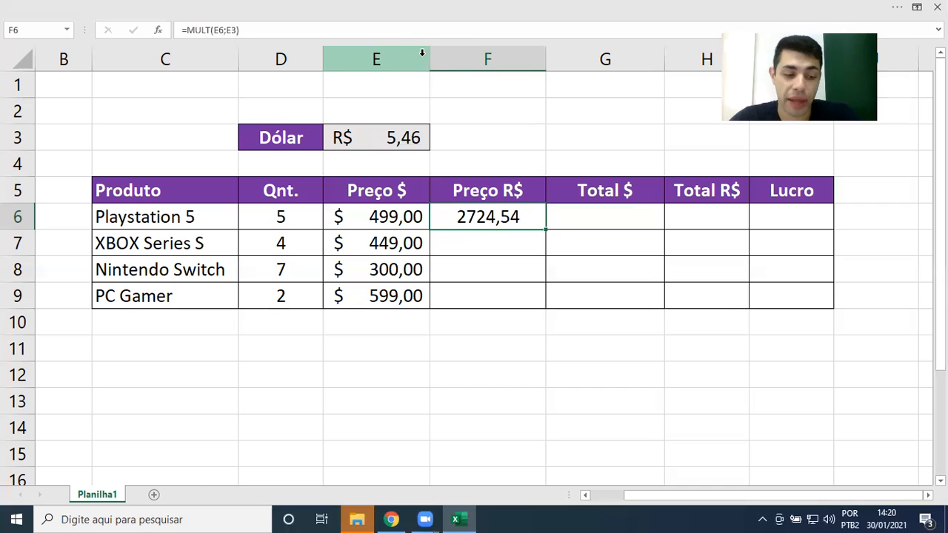
{"action": "key", "text": "F2"}
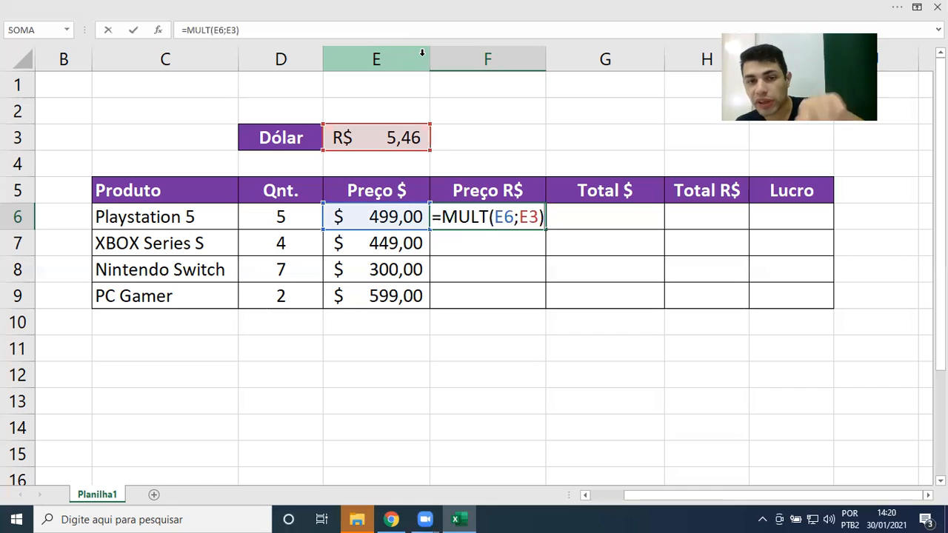
{"action": "key", "text": "BackSpace"}
{"action": "key", "text": "BackSpace"}
{"action": "key", "text": "BackSpace"}
{"action": "key", "text": "BackSpace"}
{"action": "key", "text": "BackSpace"}
{"action": "key", "text": "BackSpace"}
{"action": "key", "text": "BackSpace"}
{"action": "key", "text": "BackSpace"}
{"action": "key", "text": "BackSpace"}
{"action": "key", "text": "BackSpace"}
{"action": "key", "text": "BackSpace"}
{"action": "key", "text": "BackSpace"}
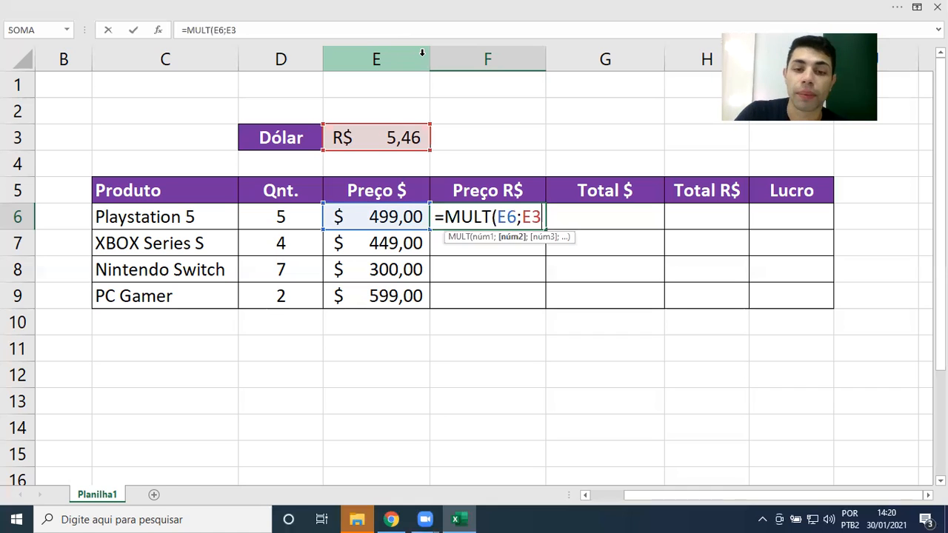
{"action": "type", "text": "="}
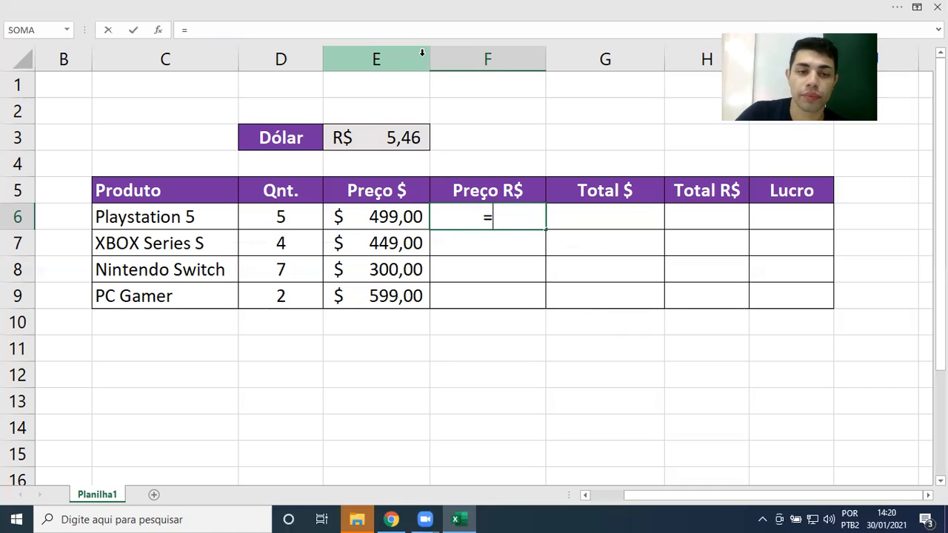
{"action": "left_click", "coordinate": [410, 217]}
{"action": "type", "text": "*"}
{"action": "left_click", "coordinate": [378, 137]}
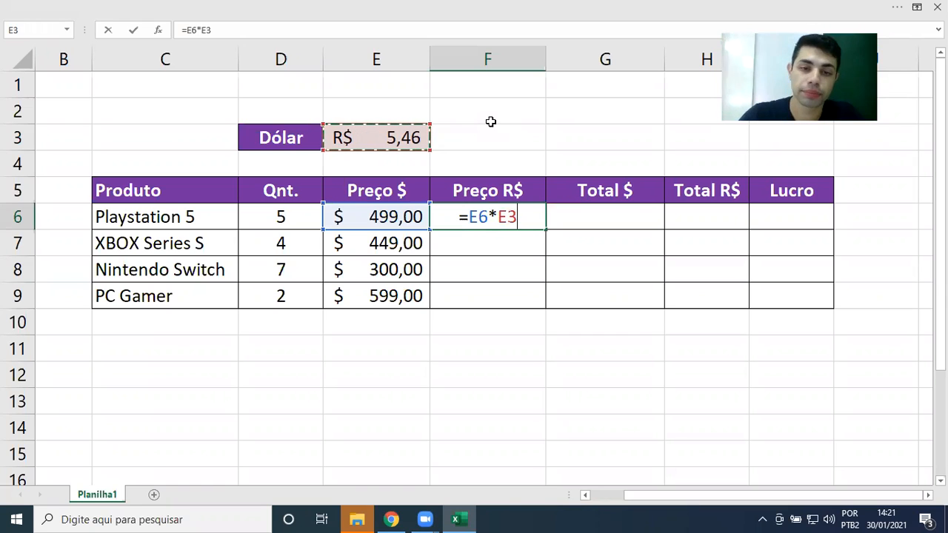
{"action": "key", "text": "Return"}
- Copy the F6 formula down through F9 and check the copied formulas in F7, F8 and F9
{"action": "left_click", "coordinate": [447, 217]}
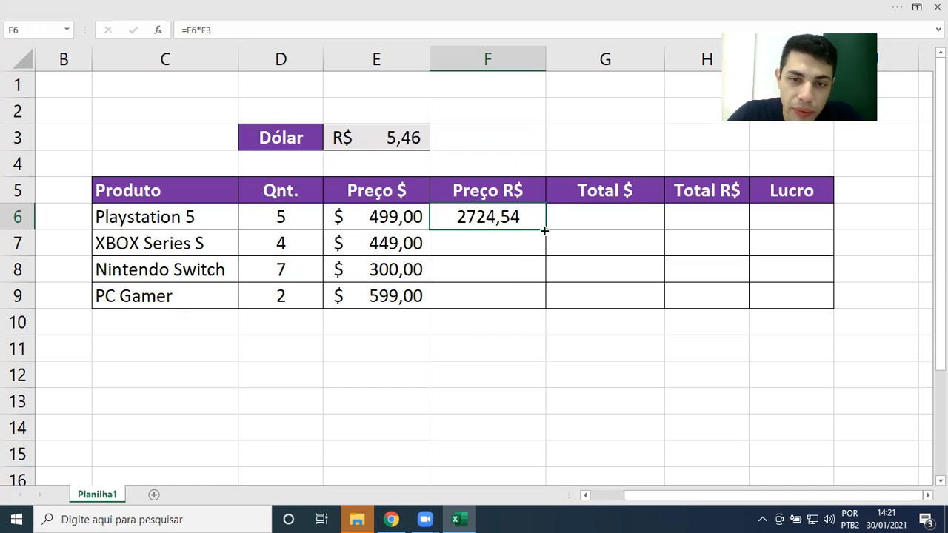
{"action": "left_click_drag", "start_coordinate": [544, 231], "coordinate": [538, 300]}
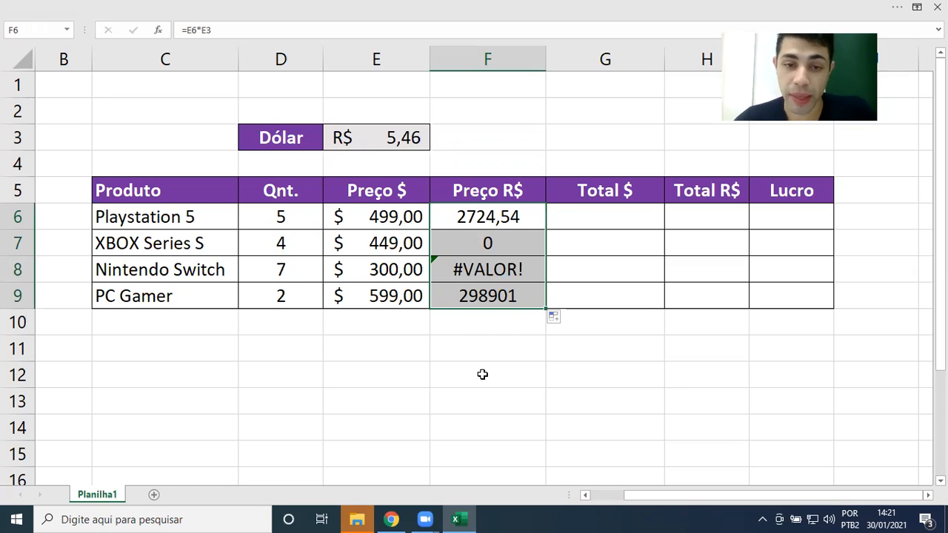
{"action": "left_click", "coordinate": [505, 243]}
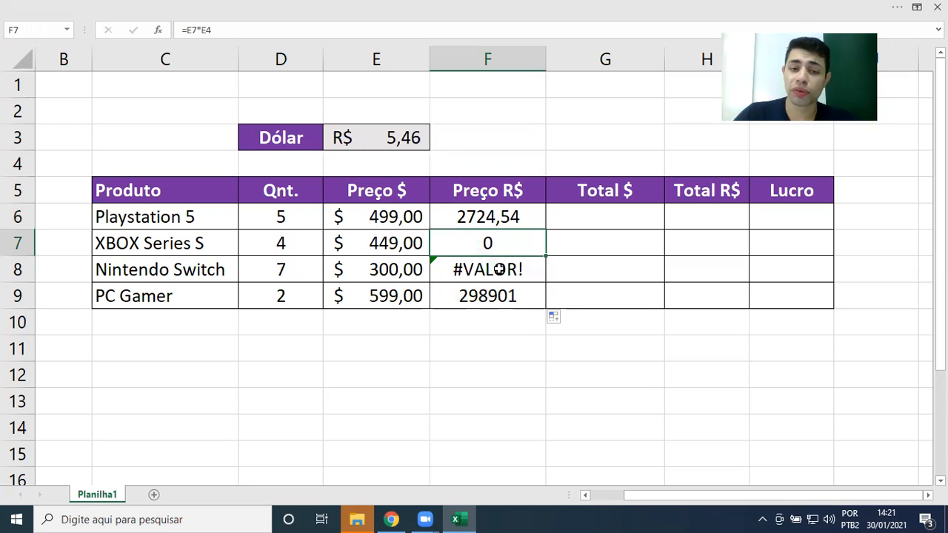
{"action": "left_click", "coordinate": [494, 269]}
{"action": "left_click", "coordinate": [483, 298]}
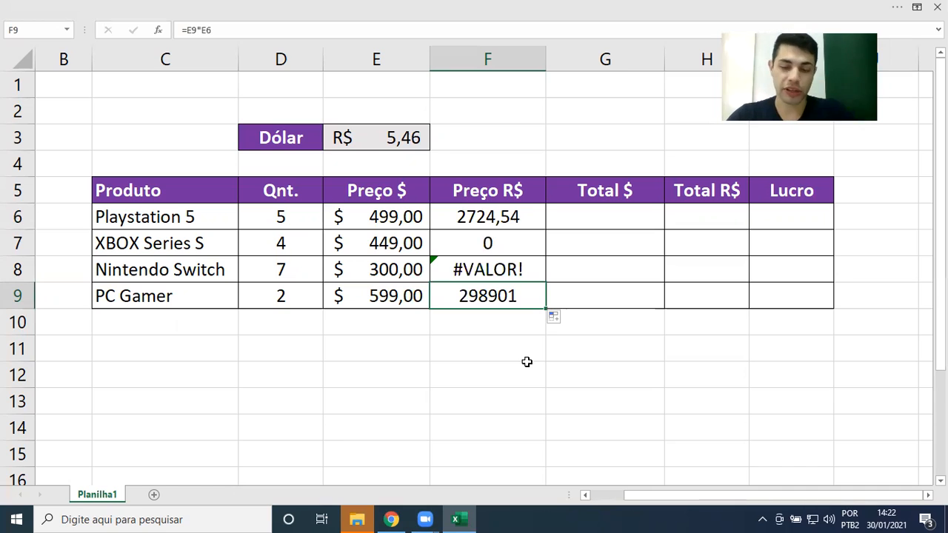
- Examine which cells the Preço R$ formulas in F6 to F9 reference, comparing the exchange-rate reference row by row
{"action": "key", "text": "Up"}
{"action": "key", "text": "Up"}
{"action": "key", "text": "Up"}
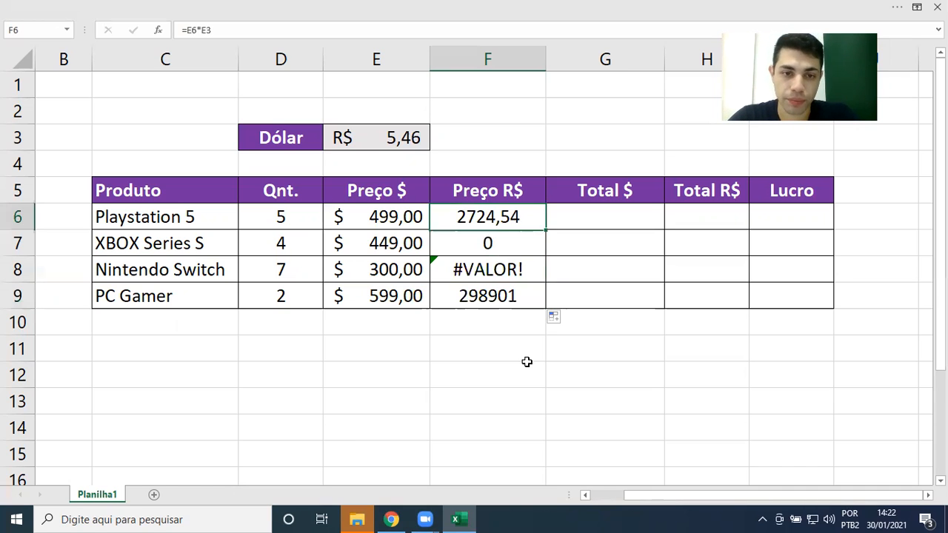
{"action": "key", "text": "F2"}
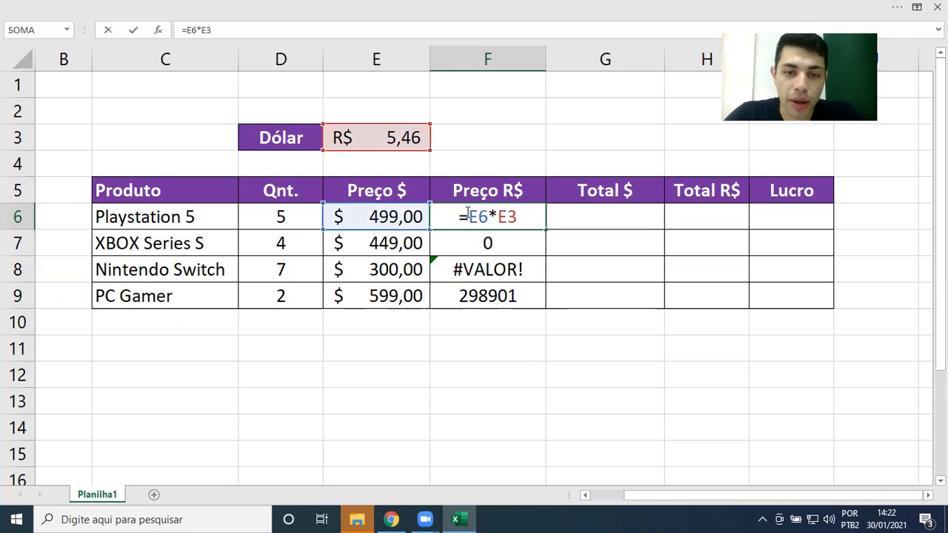
{"action": "left_click_drag", "start_coordinate": [469, 216], "coordinate": [517, 216]}
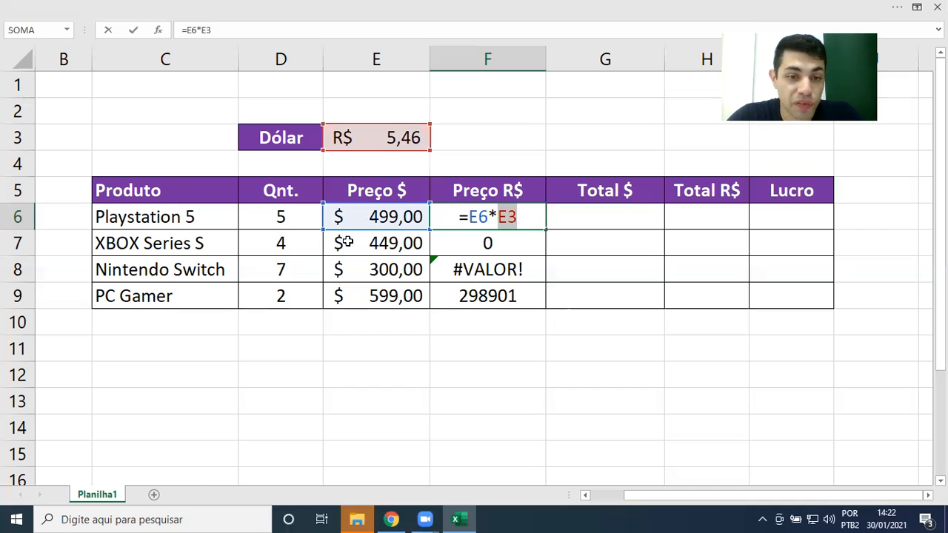
{"action": "key", "text": "ctrl+Return"}
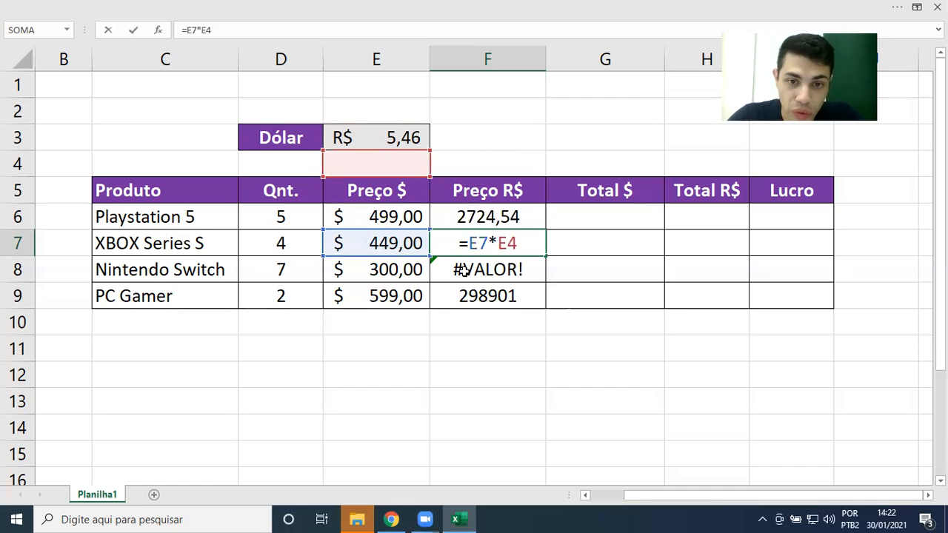
{"action": "key", "text": "Return"}
{"action": "key", "text": "F2"}
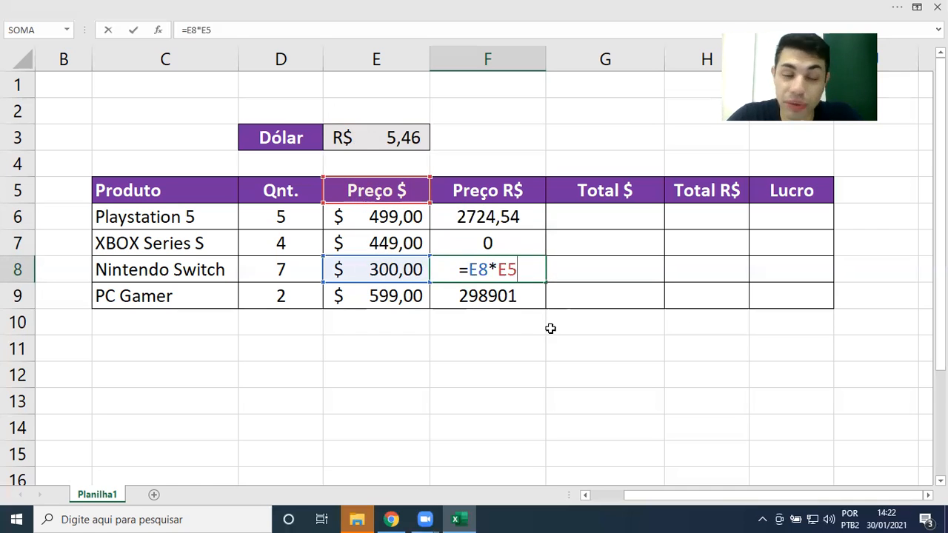
{"action": "key", "text": "Return"}
{"action": "key", "text": "F2"}
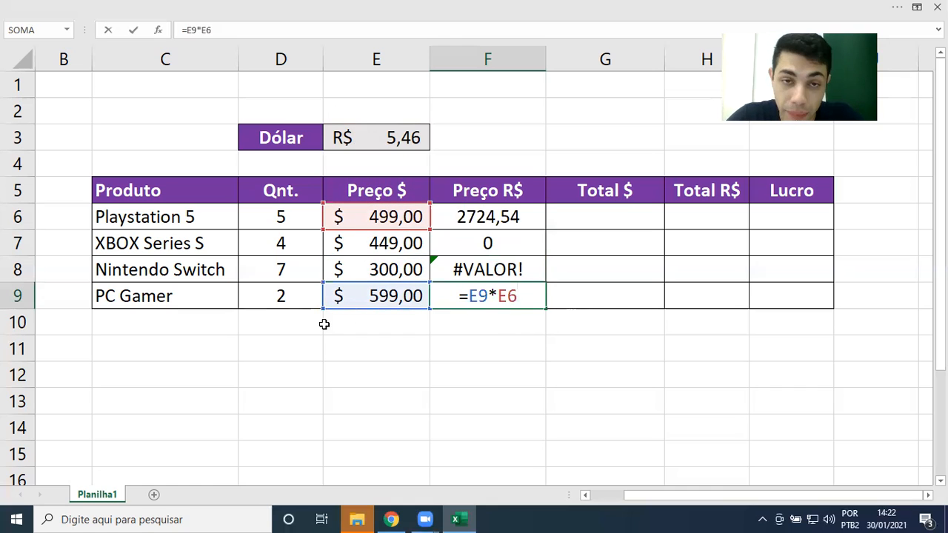
{"action": "double_click", "coordinate": [472, 224]}
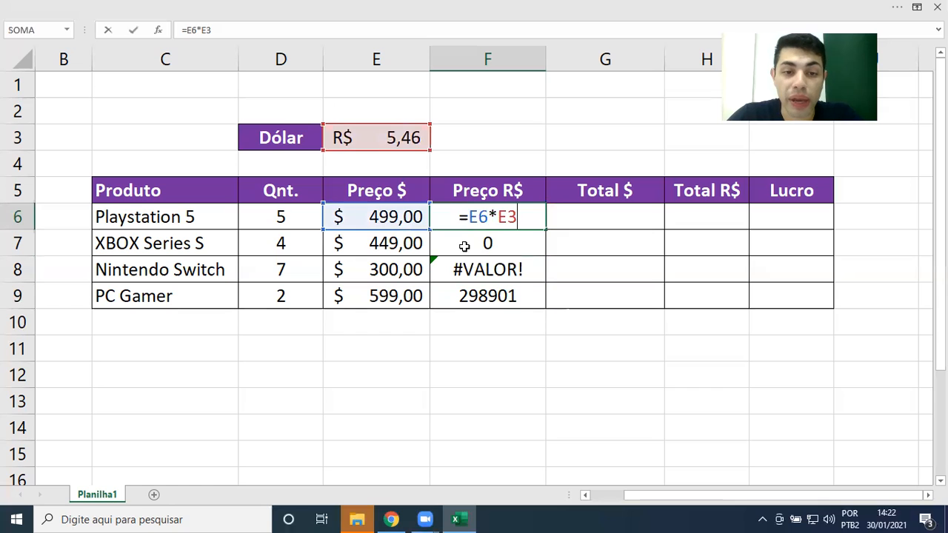
{"action": "key", "text": "Return"}
{"action": "key", "text": "F2"}
{"action": "key", "text": "Escape"}
{"action": "key", "text": "Return"}
{"action": "key", "text": "F2"}
{"action": "key", "text": "Return"}
{"action": "key", "text": "F2"}
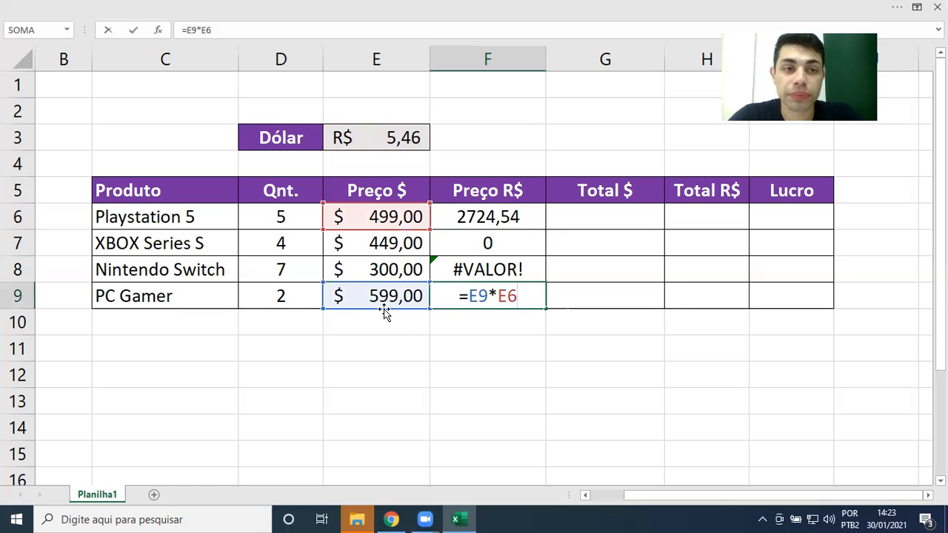
- Lock the column of the exchange-rate reference in the F6 formula, making it =E6*$E3
{"action": "double_click", "coordinate": [469, 218]}
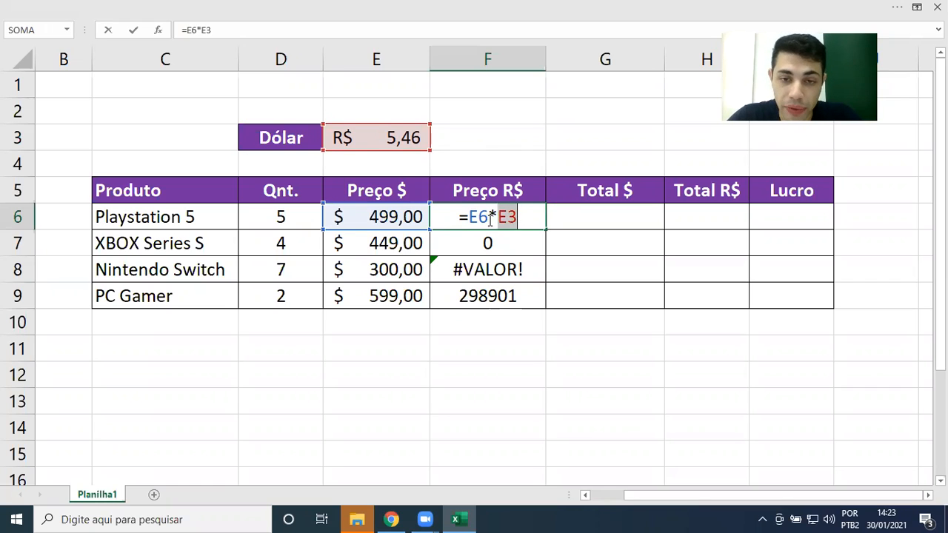
{"action": "left_click", "coordinate": [497, 217]}
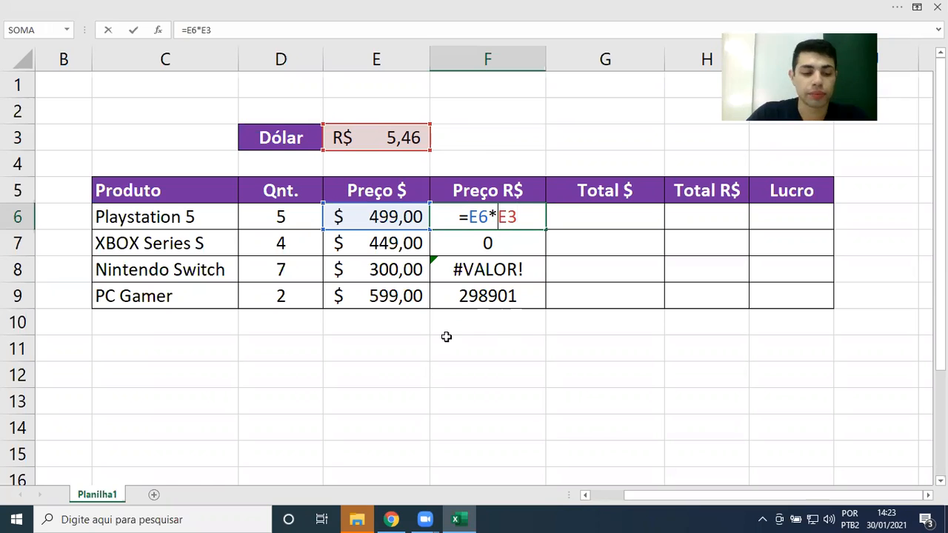
{"action": "type", "text": "$"}
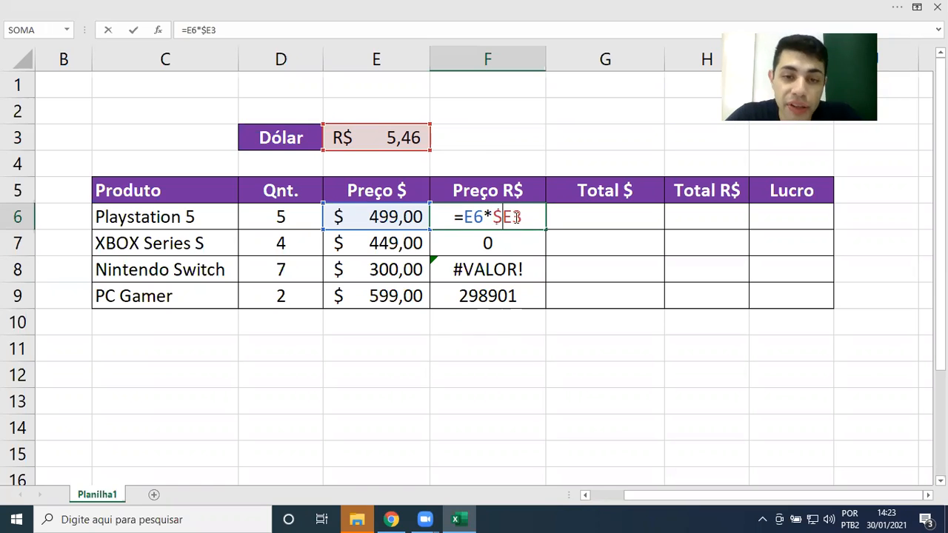
{"action": "left_click_drag", "start_coordinate": [501, 217], "coordinate": [493, 216]}
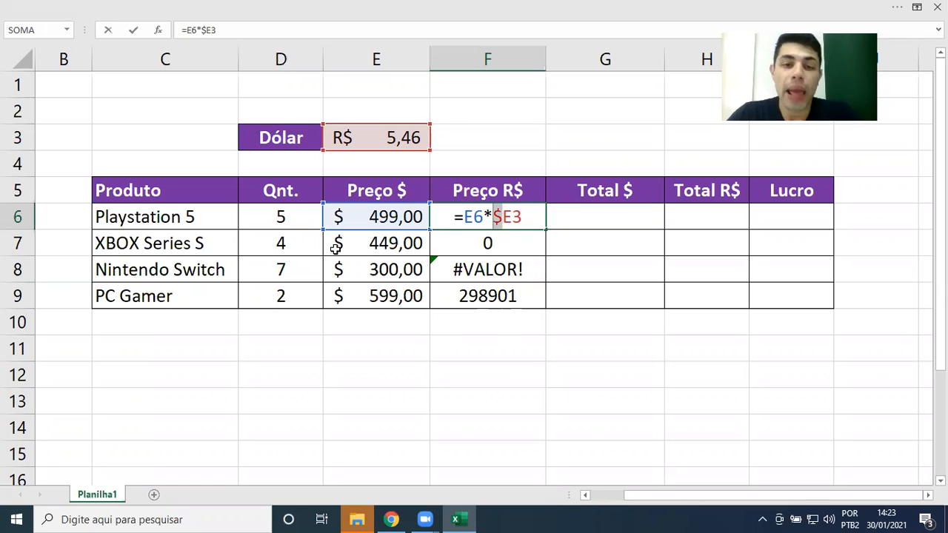
{"action": "left_click", "coordinate": [494, 217]}
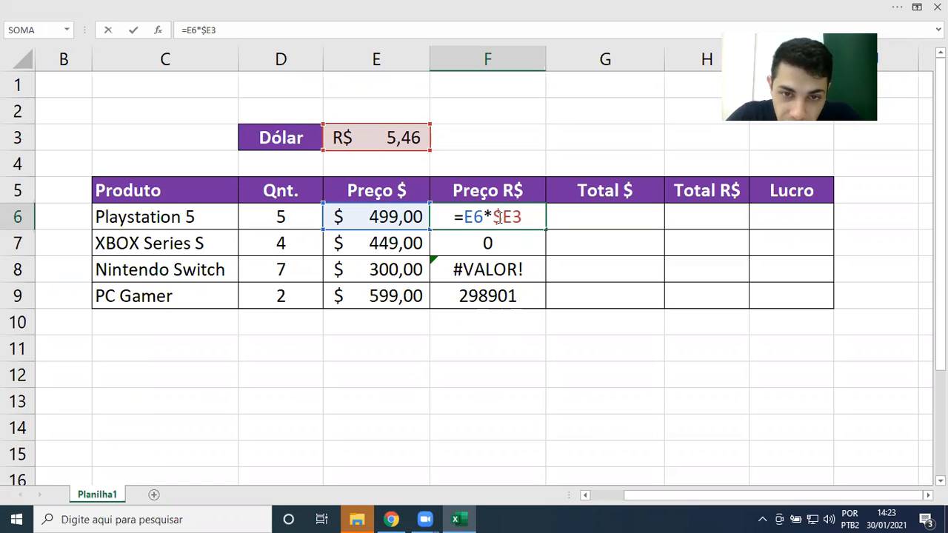
{"action": "left_click_drag", "start_coordinate": [499, 217], "coordinate": [505, 217]}
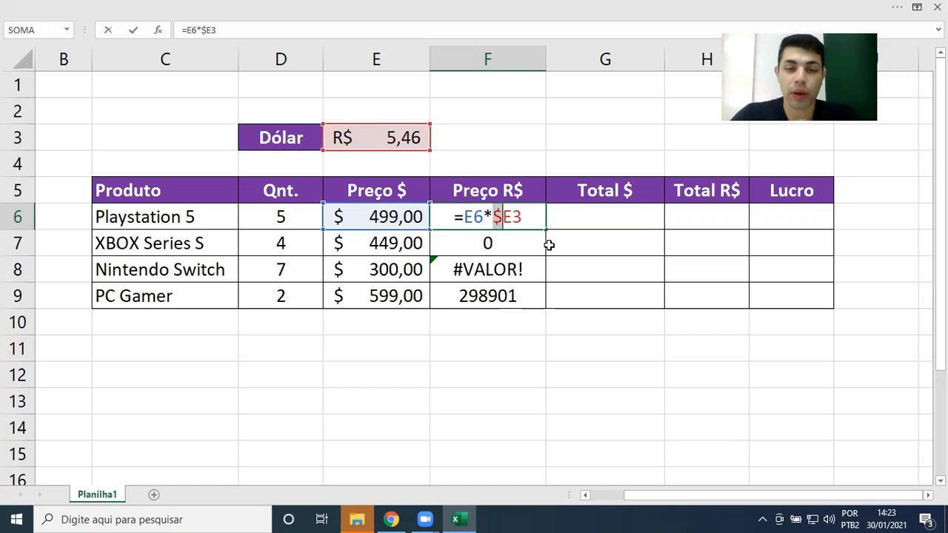
{"action": "left_click", "coordinate": [495, 217]}
{"action": "left_click_drag", "start_coordinate": [495, 216], "coordinate": [505, 218]}
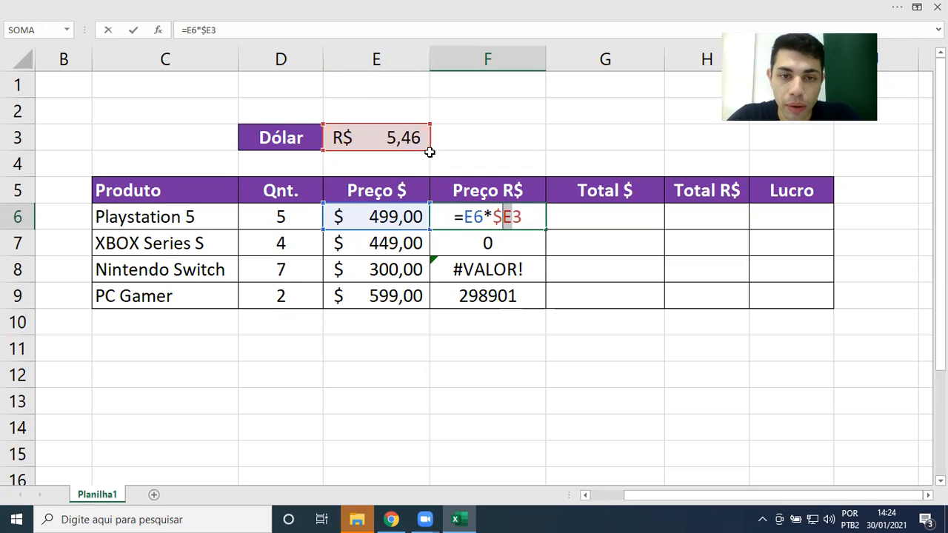
- Try stretching the $E3 reference sideways along row 3, including to D3, and restore it to E3 alone
{"action": "left_click_drag", "start_coordinate": [498, 145], "coordinate": [274, 133]}
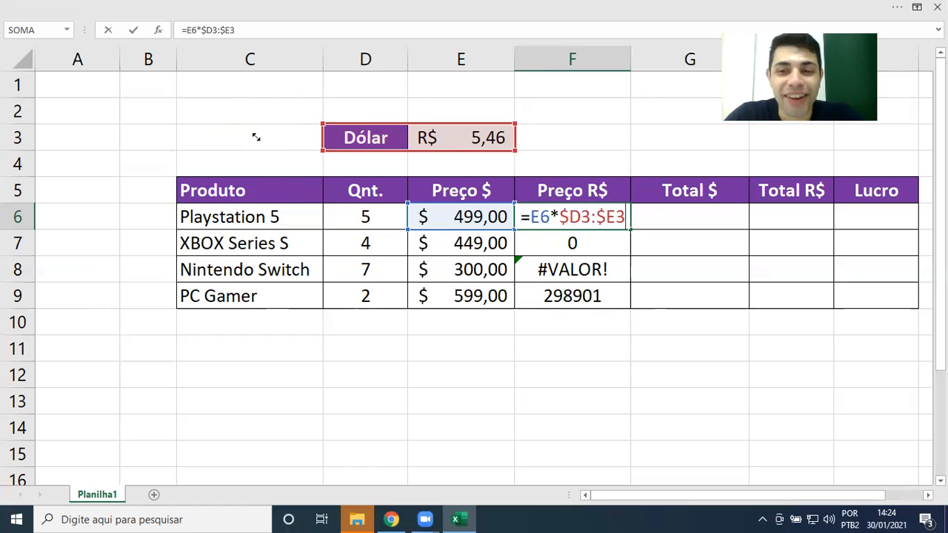
{"action": "left_click_drag", "start_coordinate": [143, 137], "coordinate": [493, 148]}
{"action": "left_click_drag", "start_coordinate": [220, 150], "coordinate": [750, 154]}
{"action": "left_click_drag", "start_coordinate": [523, 145], "coordinate": [474, 133]}
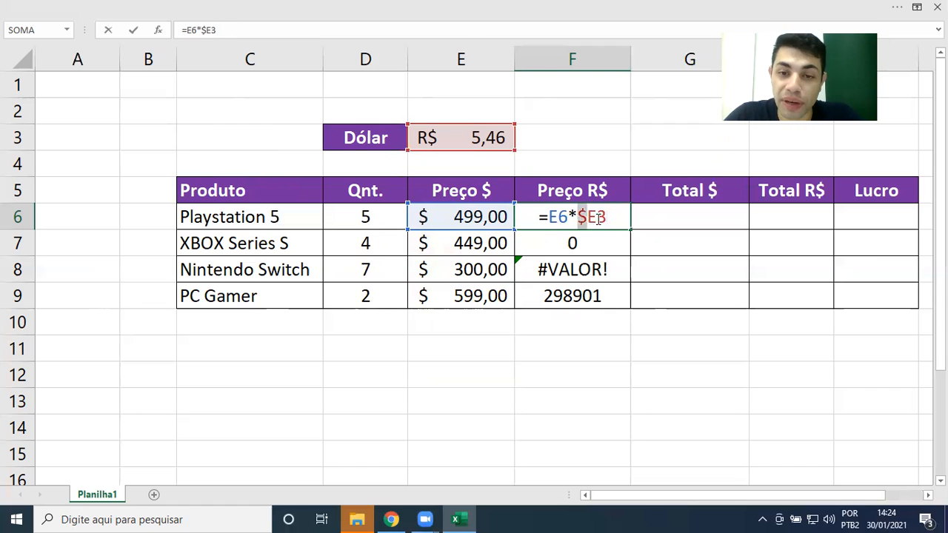
- Lock the row instead of the column in the F6 exchange-rate reference, making the formula =E6*E$3
{"action": "left_click", "coordinate": [572, 215]}
{"action": "key", "text": "Delete"}
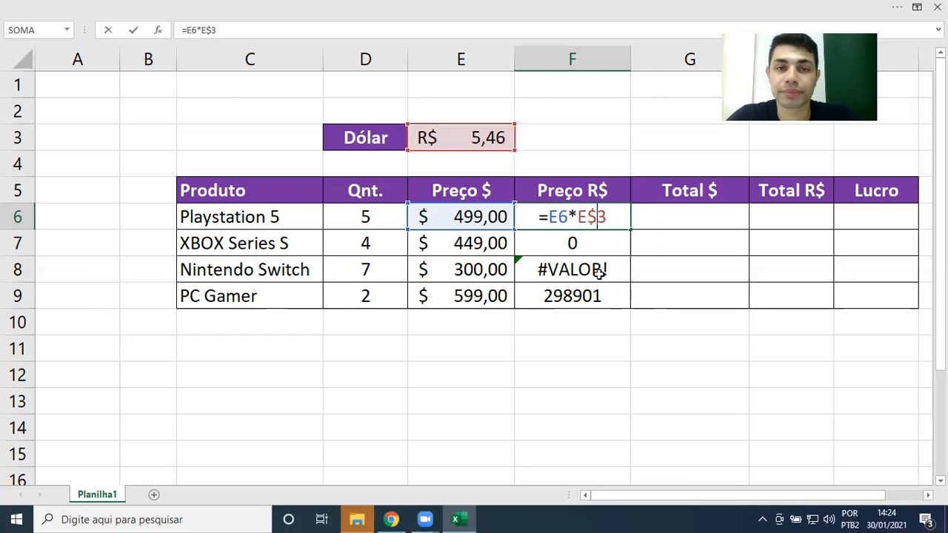
- Try extending the E$3 reference down column E, restore it to E3 and highlight its dollar sign in the F6 formula
{"action": "left_click_drag", "start_coordinate": [515, 149], "coordinate": [489, 304]}
{"action": "left_click_drag", "start_coordinate": [476, 235], "coordinate": [485, 139]}
{"action": "left_click_drag", "start_coordinate": [590, 216], "coordinate": [597, 217]}
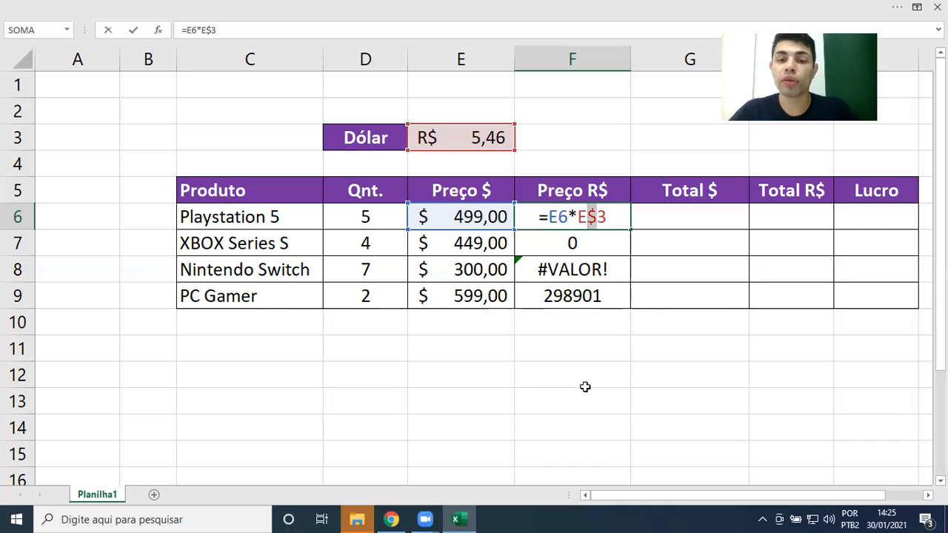
- Lock both the column and row of the exchange-rate reference in the F6 formula, making it =E6*$E$3
{"action": "left_click_drag", "start_coordinate": [595, 214], "coordinate": [609, 218]}
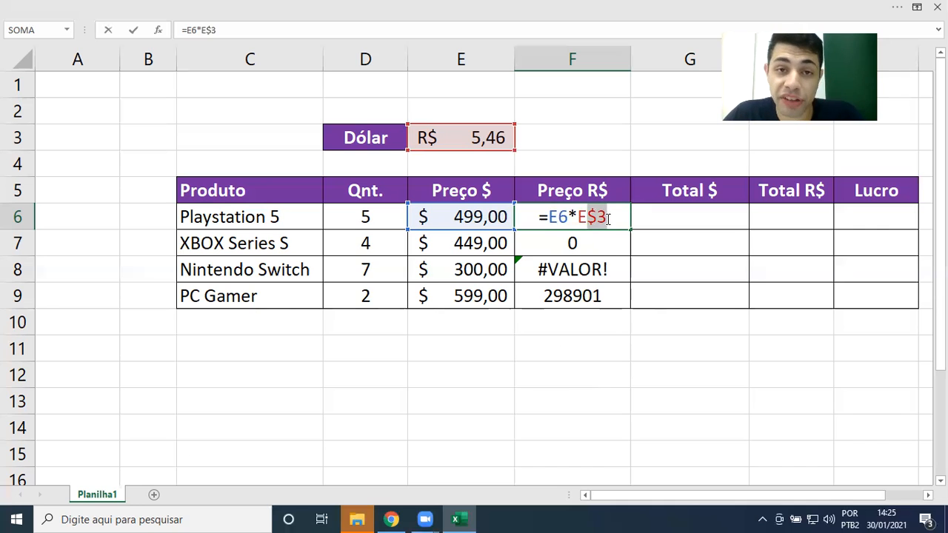
{"action": "left_click", "coordinate": [579, 218]}
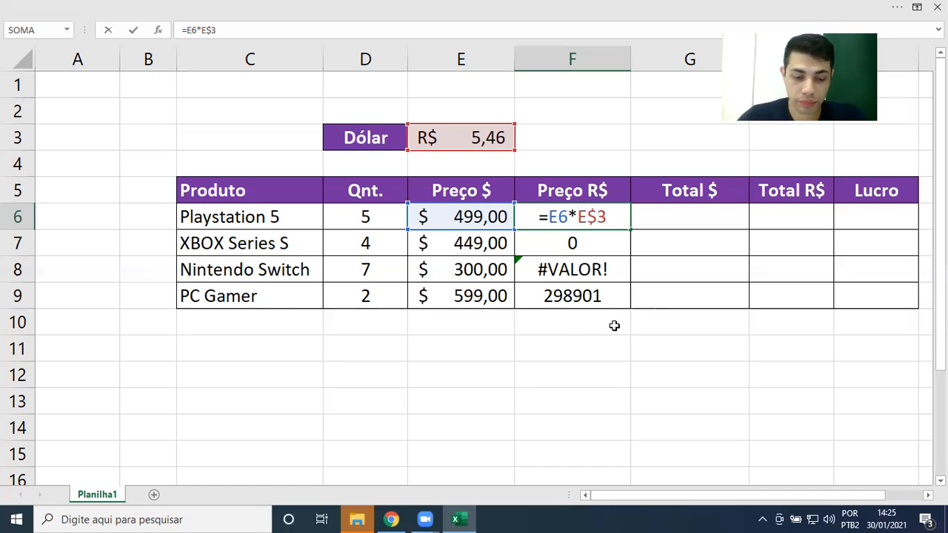
{"action": "type", "text": "$"}
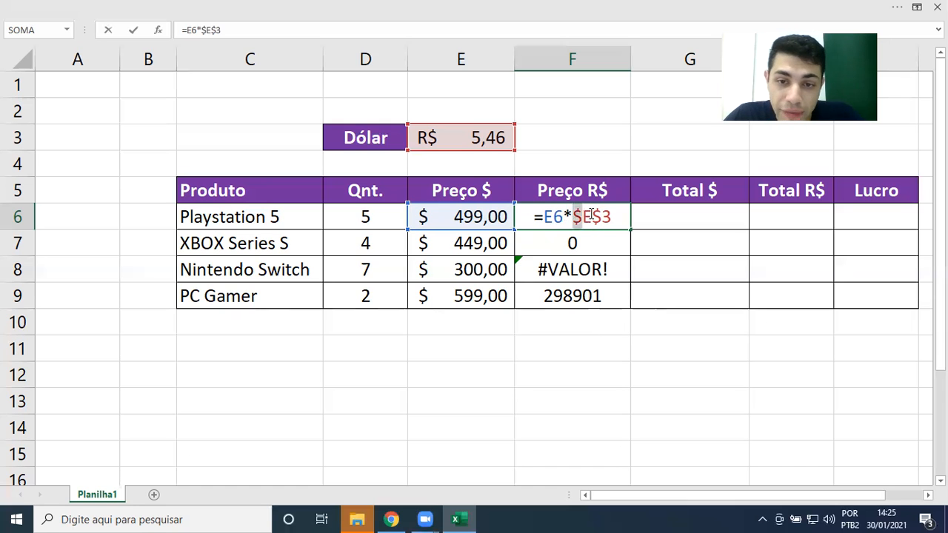
{"action": "left_click_drag", "start_coordinate": [609, 217], "coordinate": [588, 219]}
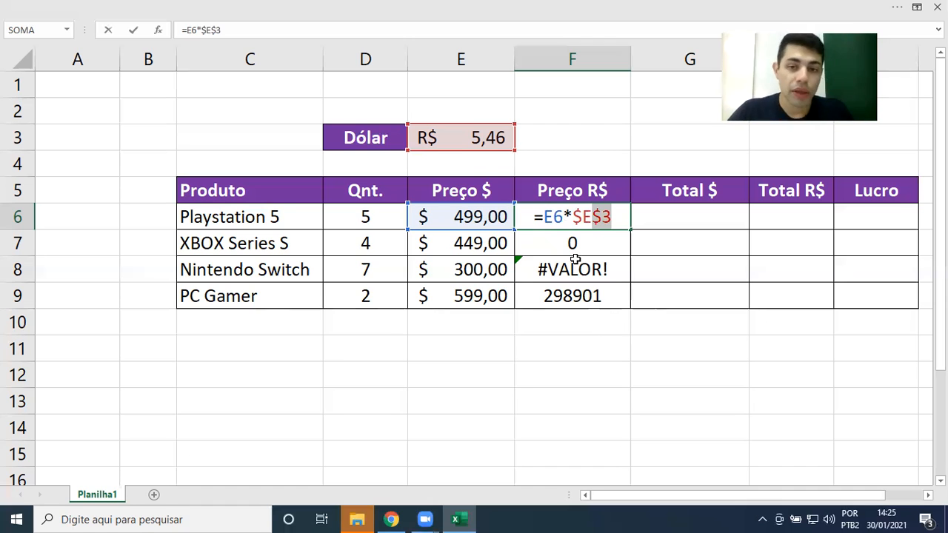
{"action": "left_click_drag", "start_coordinate": [573, 217], "coordinate": [601, 216]}
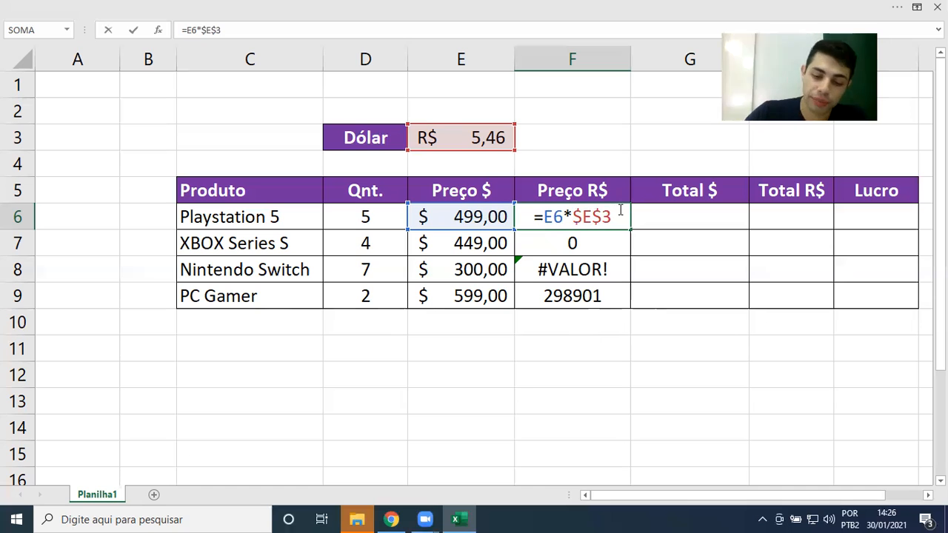
{"action": "key", "text": "Return"}
- Fill the F6 formula down through F9 to calculate the Preço R$ of the remaining products
{"action": "left_click", "coordinate": [619, 211]}
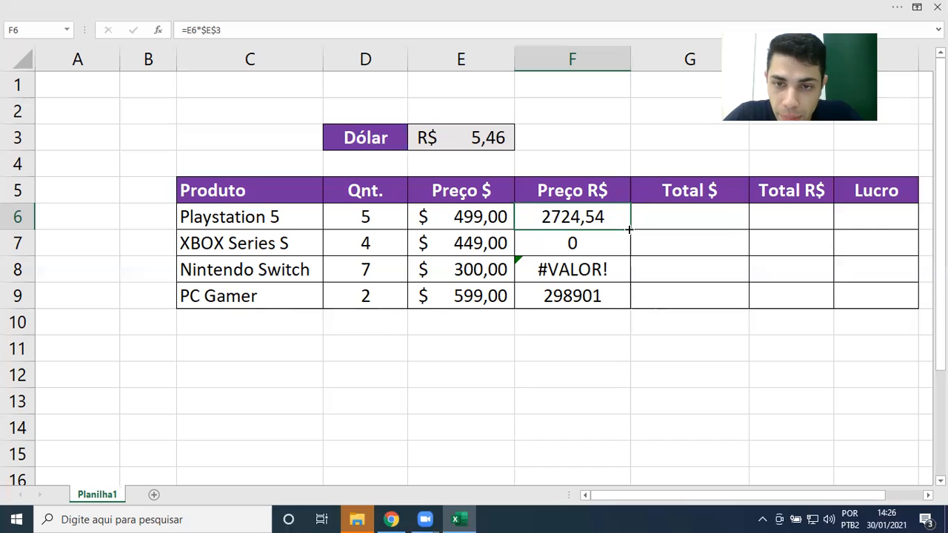
{"action": "left_click_drag", "start_coordinate": [630, 227], "coordinate": [621, 301]}
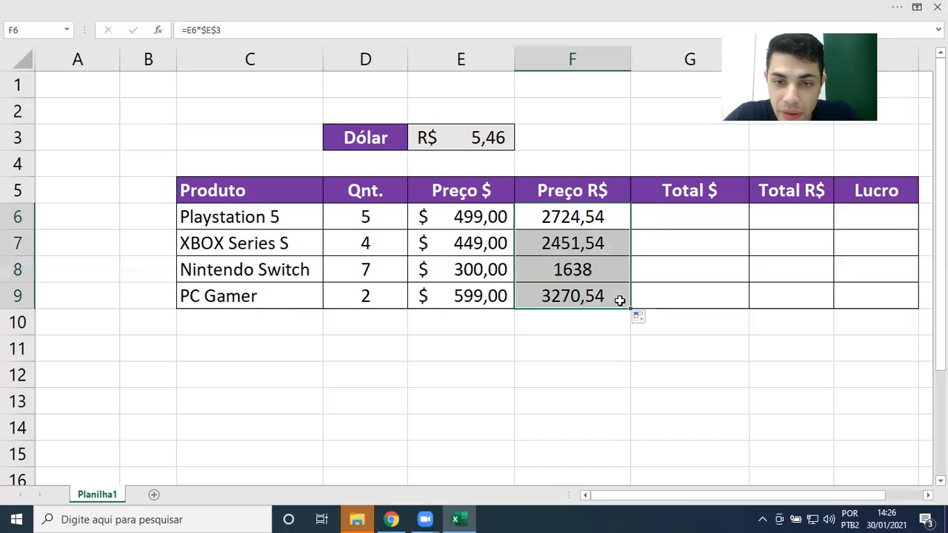
{"action": "left_click", "coordinate": [554, 326]}
- Inspect the formulas in F6 through F9, comparing the relative price reference with the locked $E$3 reference
{"action": "left_click", "coordinate": [537, 216]}
{"action": "double_click", "coordinate": [538, 216]}
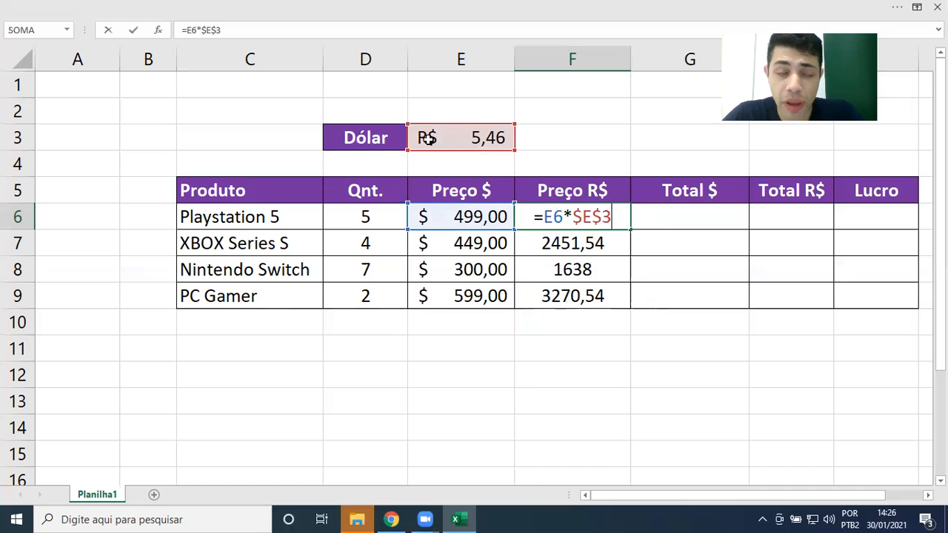
{"action": "key", "text": "Return"}
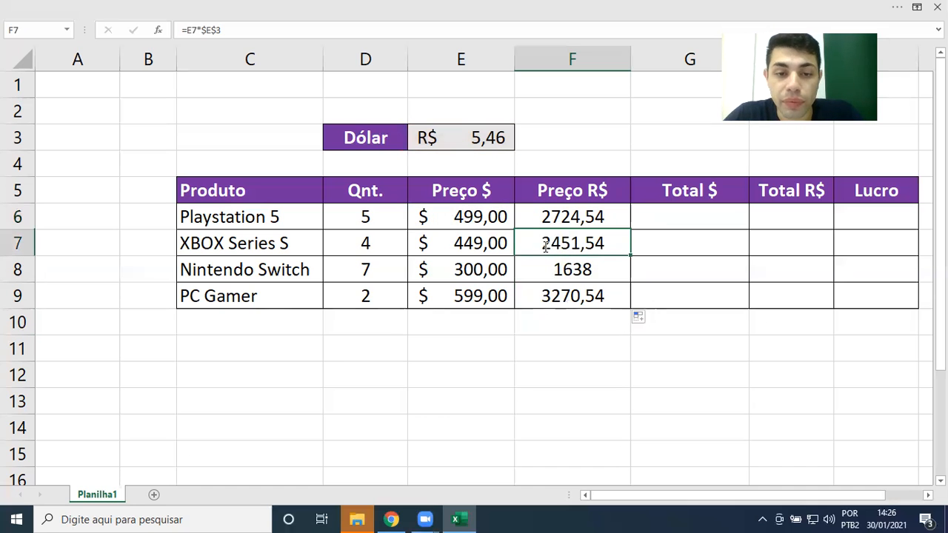
{"action": "double_click", "coordinate": [546, 246]}
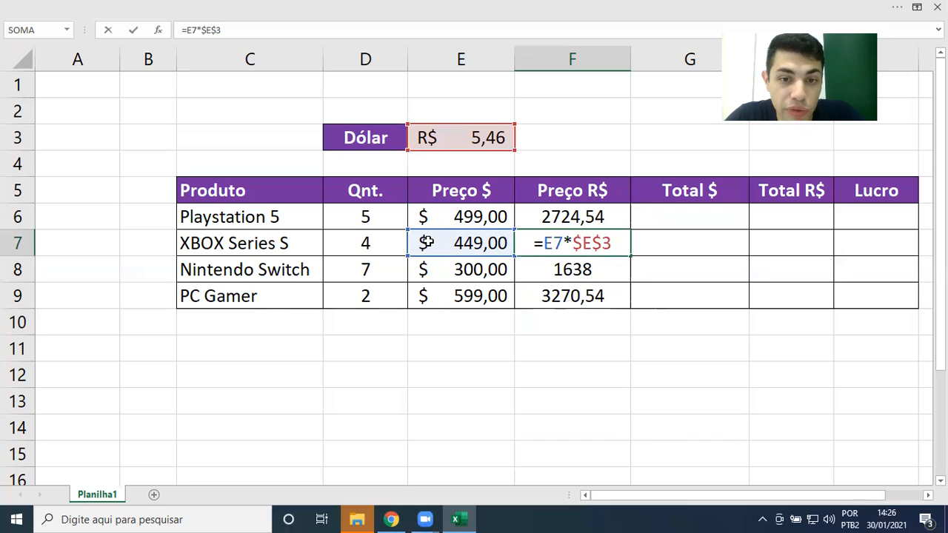
{"action": "left_click_drag", "start_coordinate": [543, 243], "coordinate": [563, 244]}
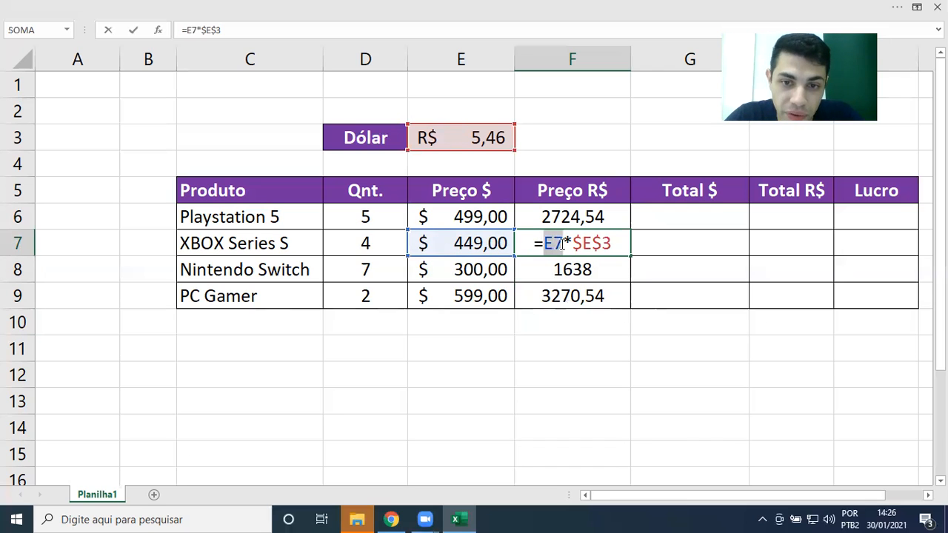
{"action": "key", "text": "Escape"}
{"action": "double_click", "coordinate": [545, 273]}
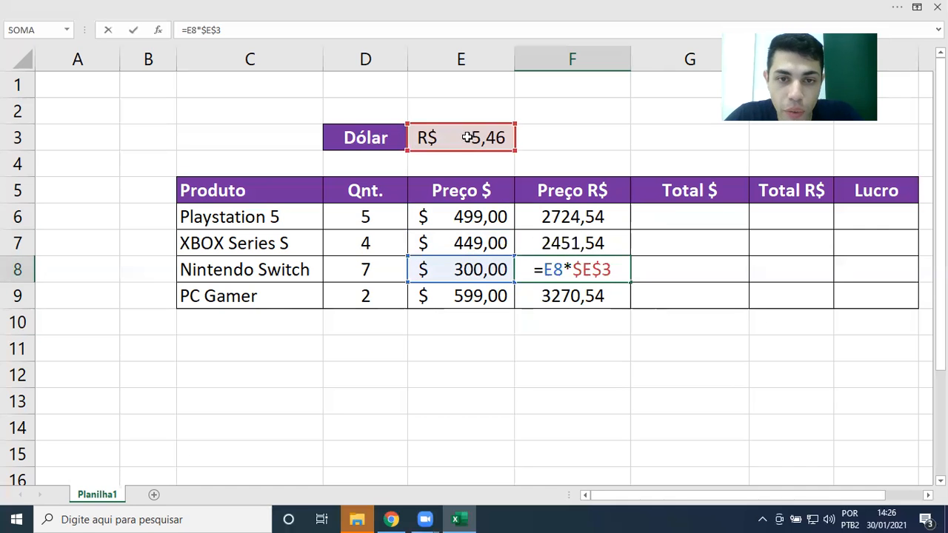
{"action": "key", "text": "Return"}
{"action": "double_click", "coordinate": [550, 294]}
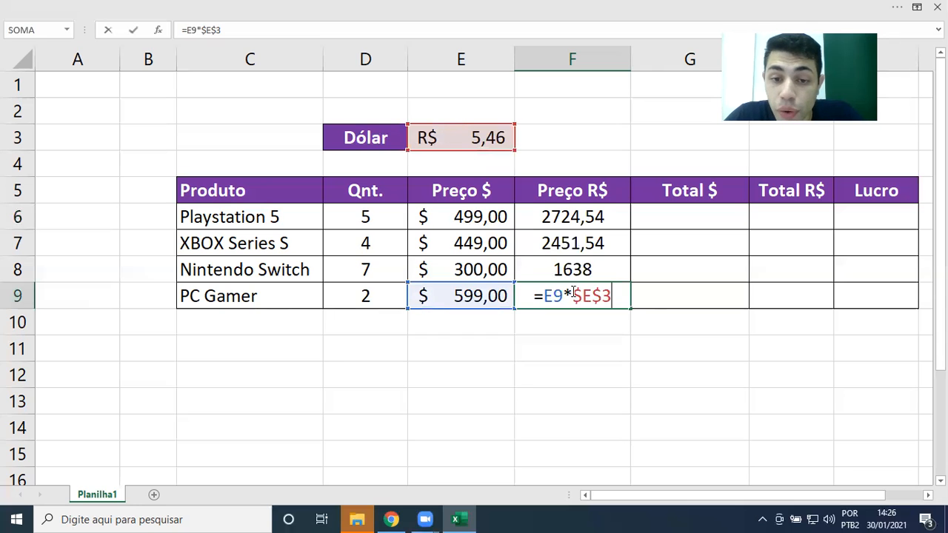
{"action": "left_click_drag", "start_coordinate": [577, 298], "coordinate": [582, 299]}
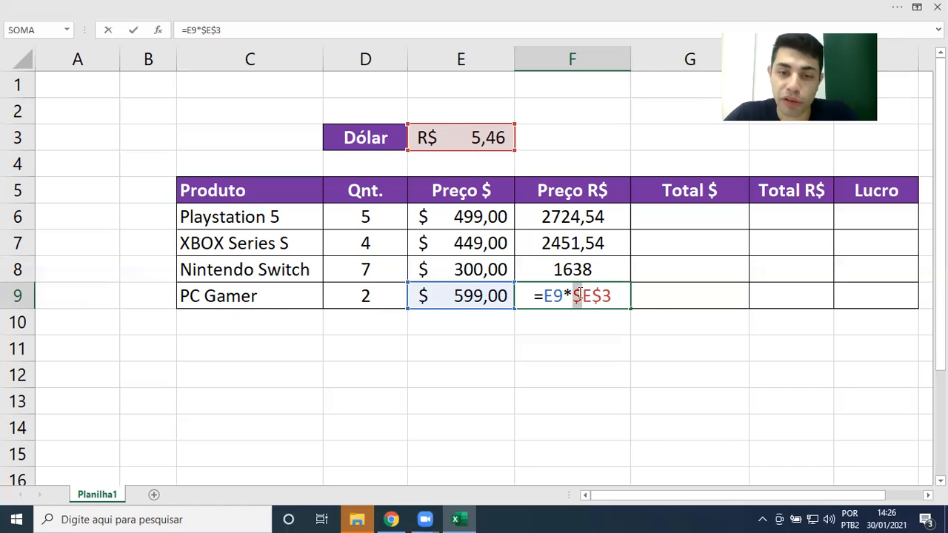
{"action": "key", "text": "Escape"}
- Apply the R$ accounting format to F6:F9 and widen column F slightly
{"action": "left_click_drag", "start_coordinate": [543, 223], "coordinate": [539, 296]}
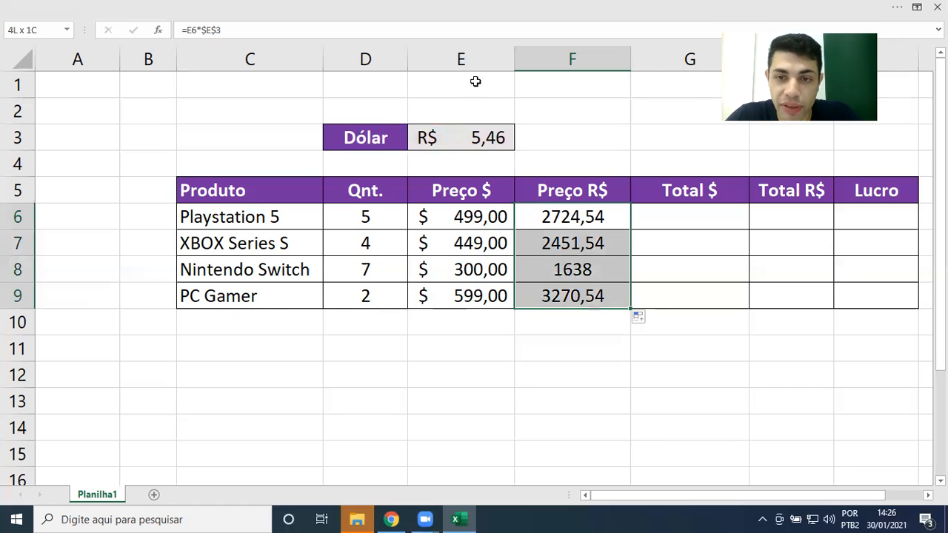
{"action": "left_click", "coordinate": [476, 11]}
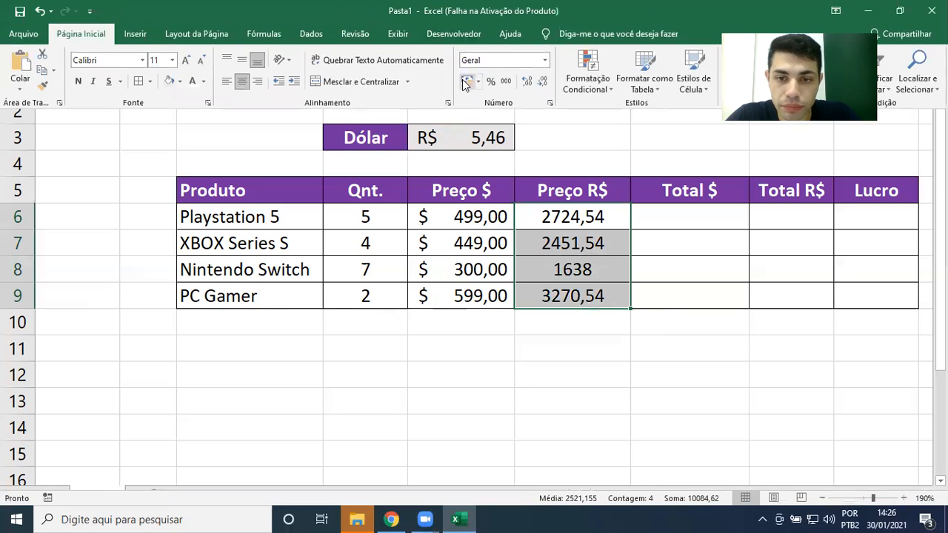
{"action": "left_click", "coordinate": [467, 80]}
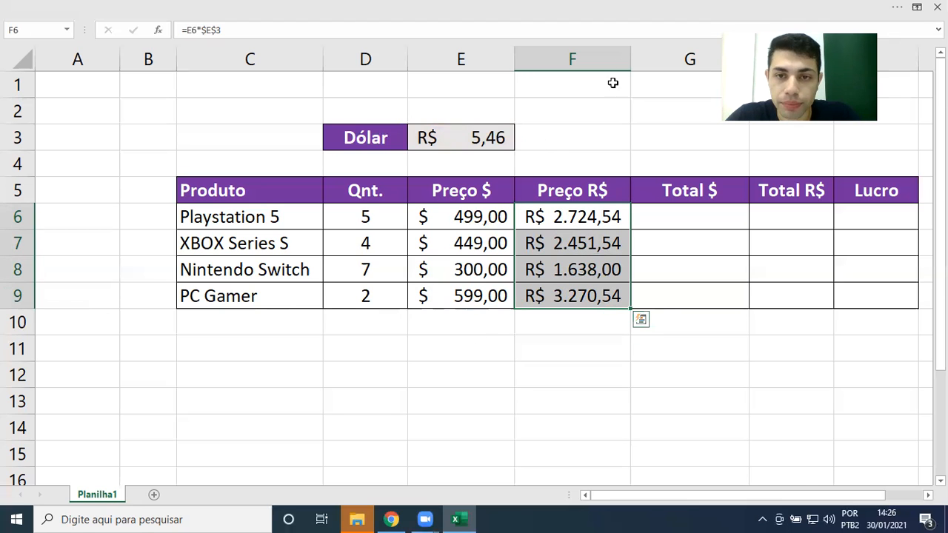
{"action": "left_click_drag", "start_coordinate": [630, 57], "coordinate": [645, 57]}
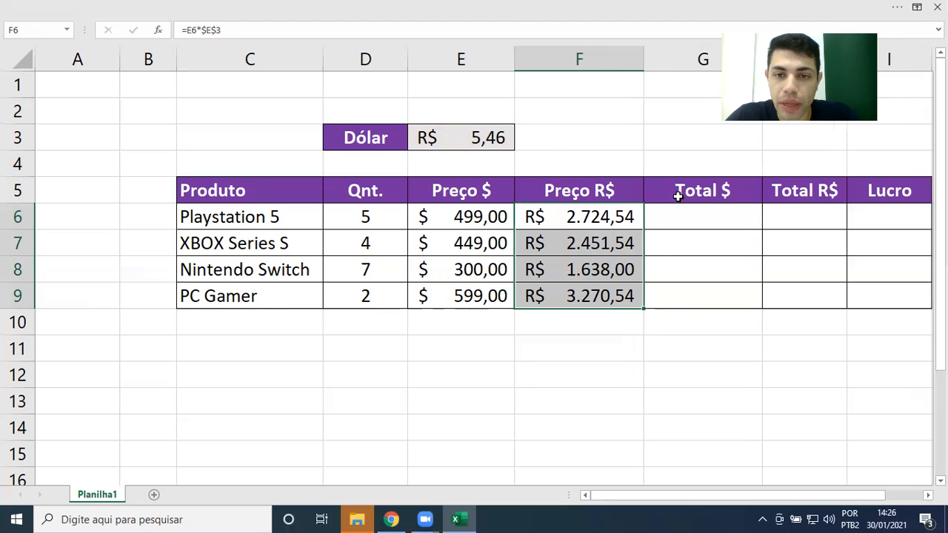
- Review the Playstation 5 row, examining its quantity and dollar price as the inputs for Total $
{"action": "left_click", "coordinate": [723, 224]}
{"action": "key", "text": "Right"}
{"action": "key", "text": "Right"}
{"action": "key", "text": "Right"}
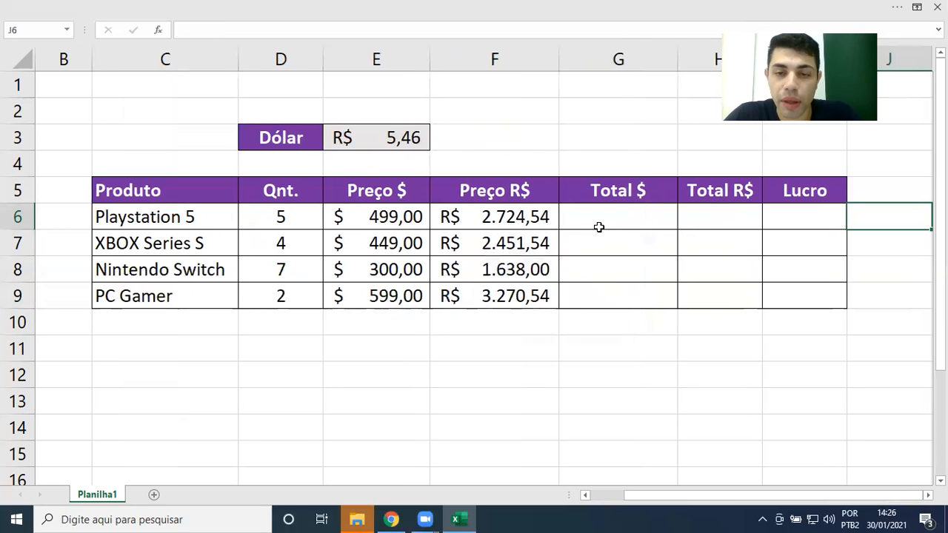
{"action": "left_click", "coordinate": [608, 218]}
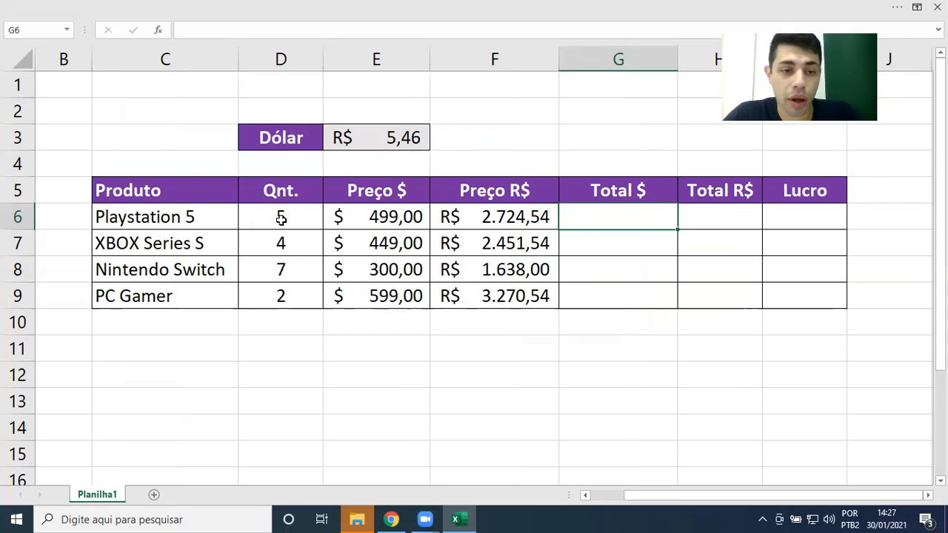
{"action": "left_click", "coordinate": [201, 215]}
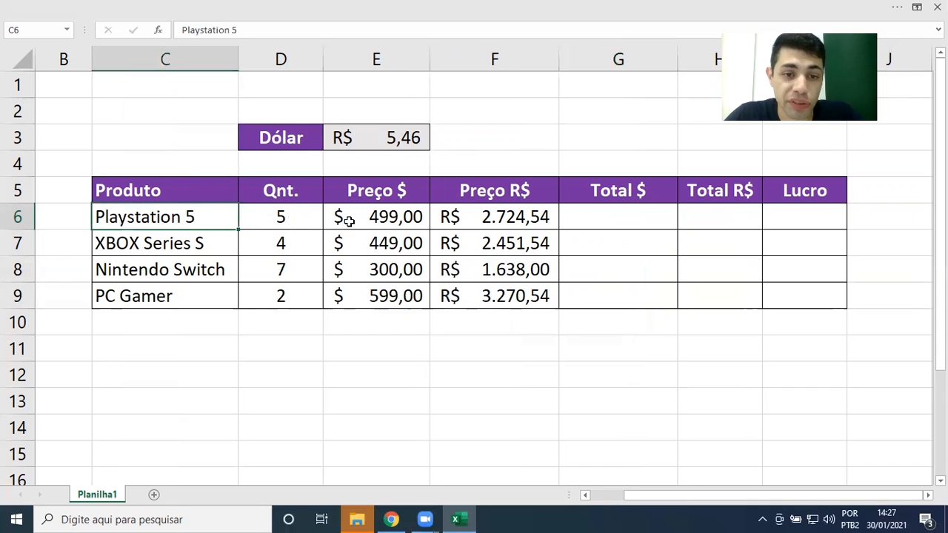
{"action": "left_click", "coordinate": [359, 220]}
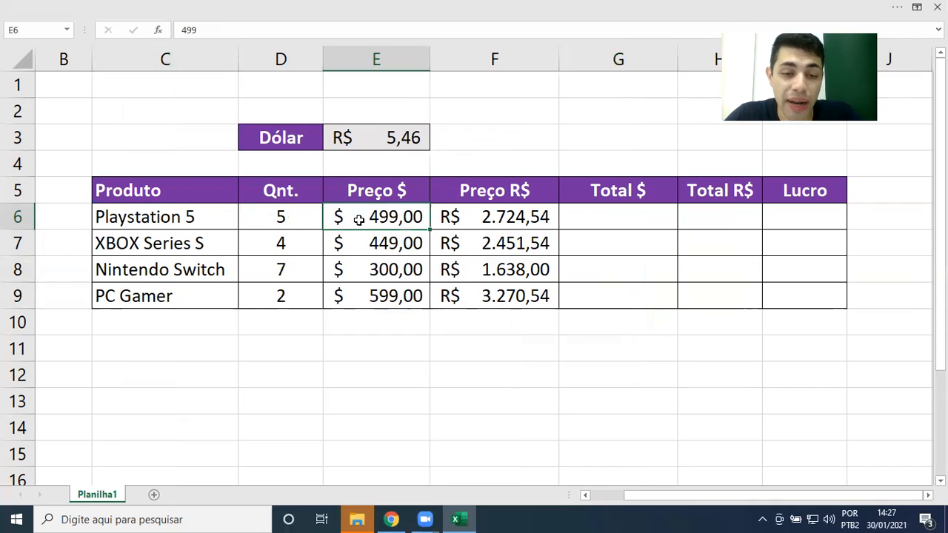
{"action": "left_click", "coordinate": [308, 217]}
{"action": "left_click_drag", "start_coordinate": [347, 216], "coordinate": [316, 217]}
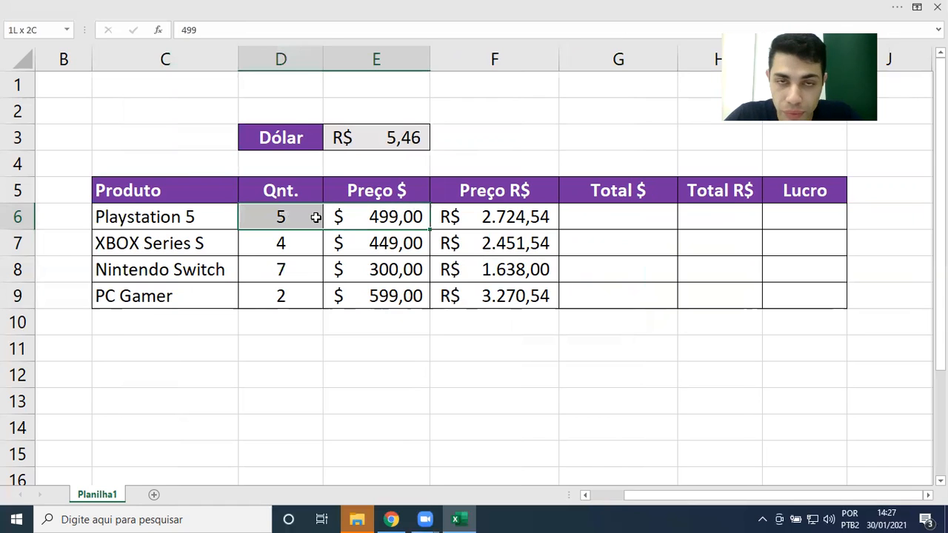
- Enter =D6*E6 in G6 to multiply the Playstation 5 quantity by its dollar price
{"action": "left_click", "coordinate": [599, 211]}
{"action": "type", "text": "="}
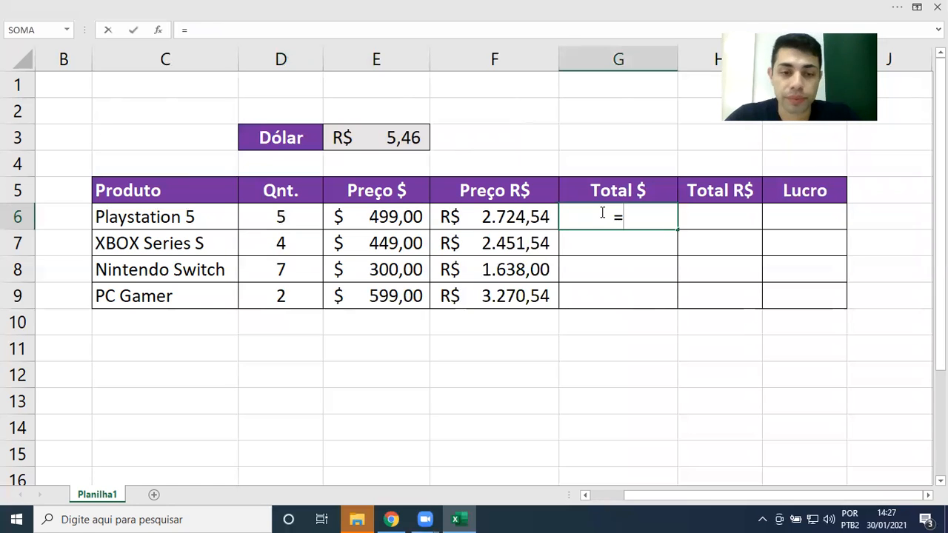
{"action": "left_click", "coordinate": [252, 218]}
{"action": "type", "text": "*"}
{"action": "left_click", "coordinate": [345, 219]}
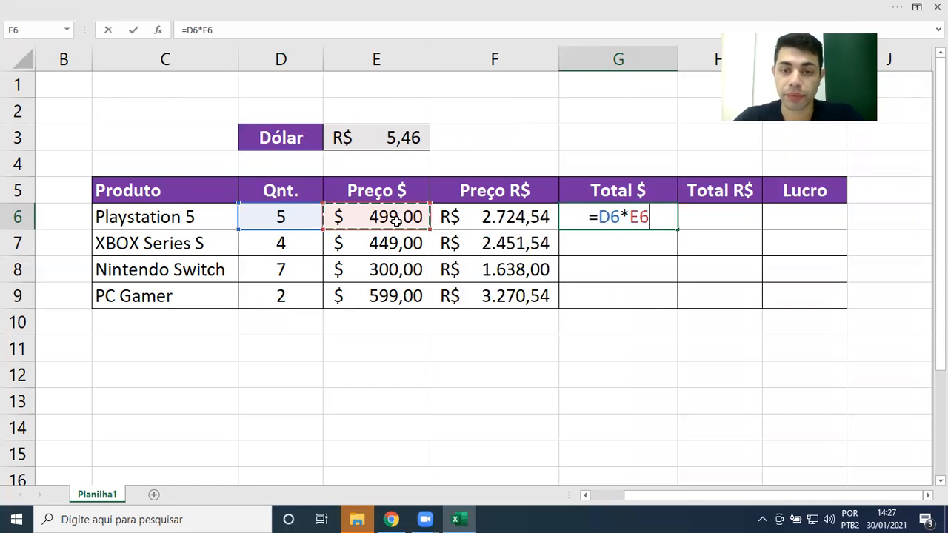
{"action": "key", "text": "Return"}
- Check the cell references in the G6 formula and fill it down through G9
{"action": "key", "text": "Up"}
{"action": "key", "text": "F2"}
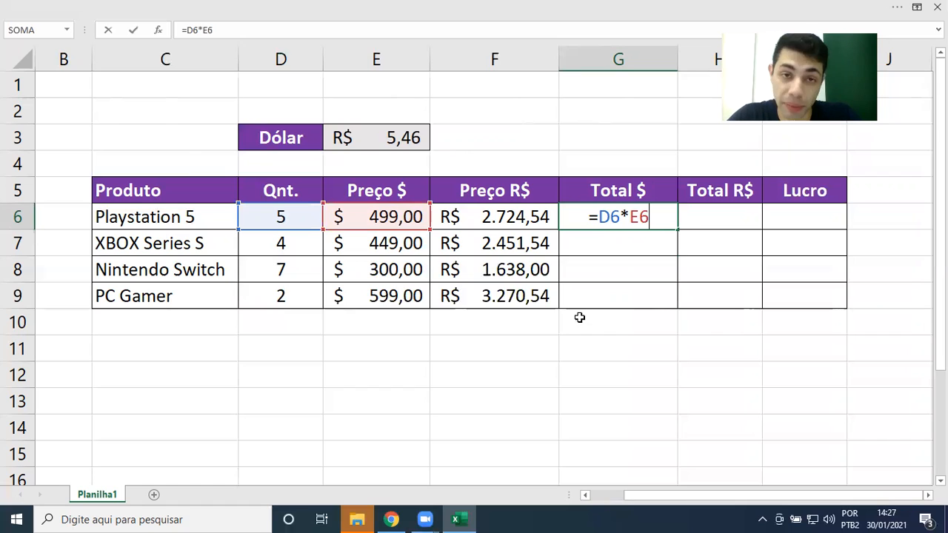
{"action": "key", "text": "Return"}
{"action": "key", "text": "Up"}
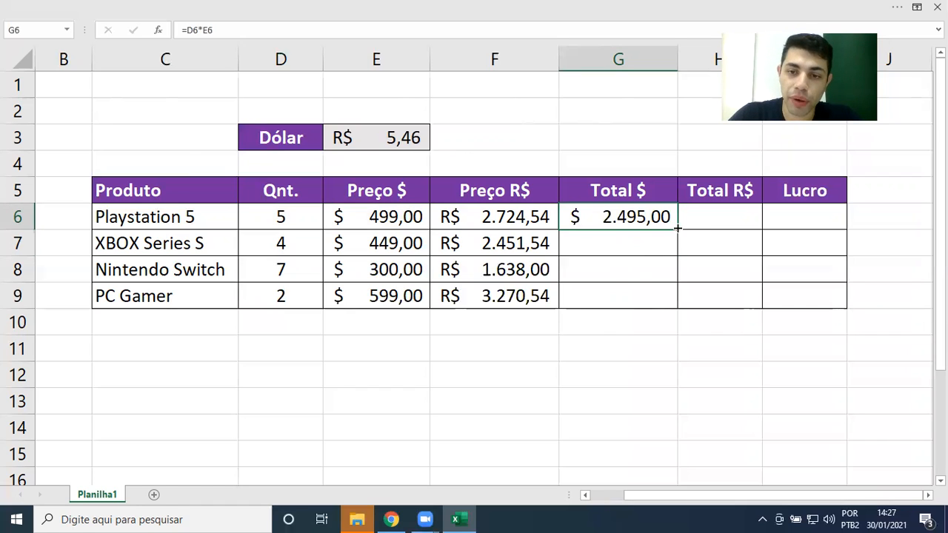
{"action": "left_click_drag", "start_coordinate": [677, 229], "coordinate": [675, 294]}
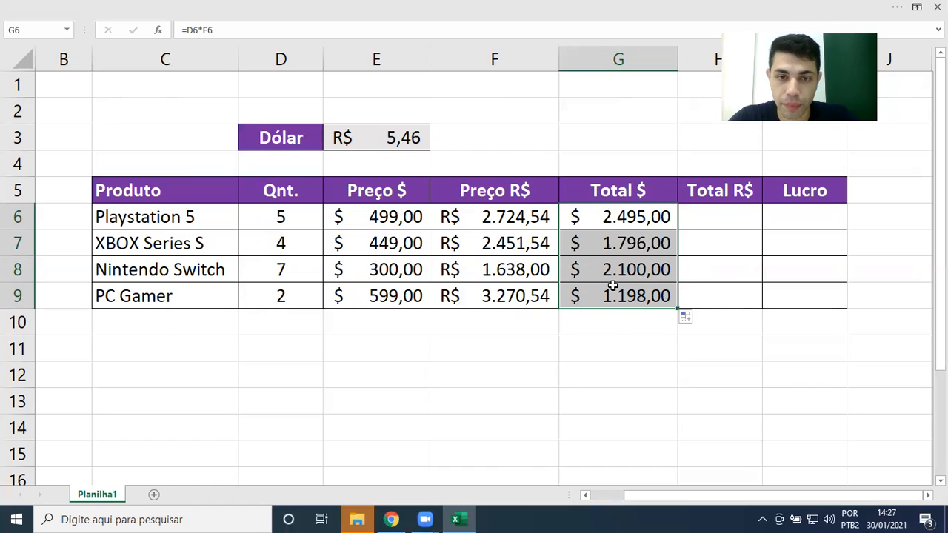
- Enter =F6*D6 in H6 to calculate the Playstation 5 Total R$, and reselect that cell
{"action": "left_click", "coordinate": [714, 216]}
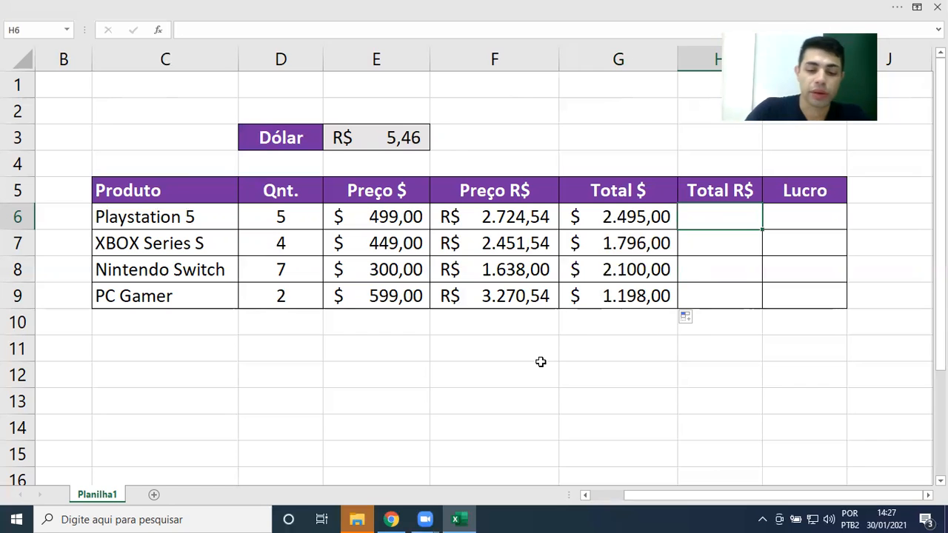
{"action": "type", "text": "="}
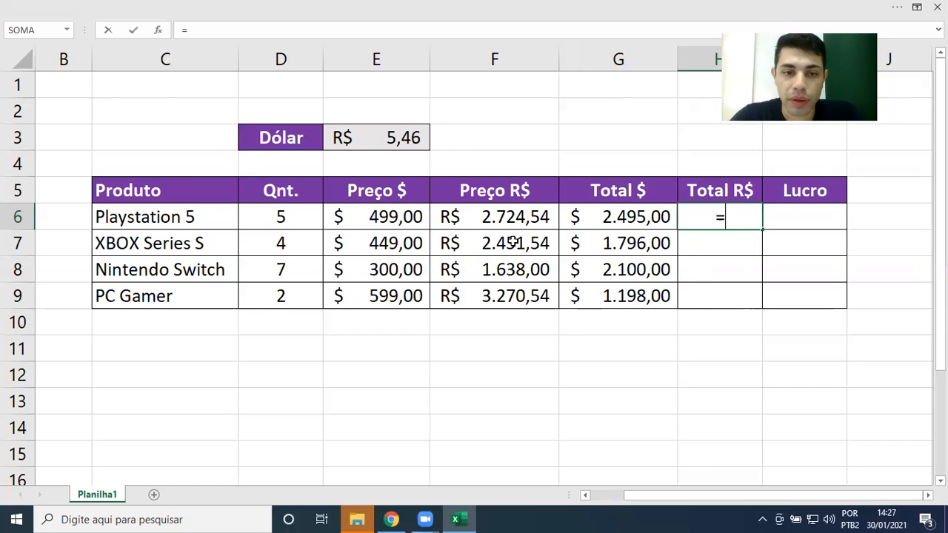
{"action": "left_click", "coordinate": [465, 219]}
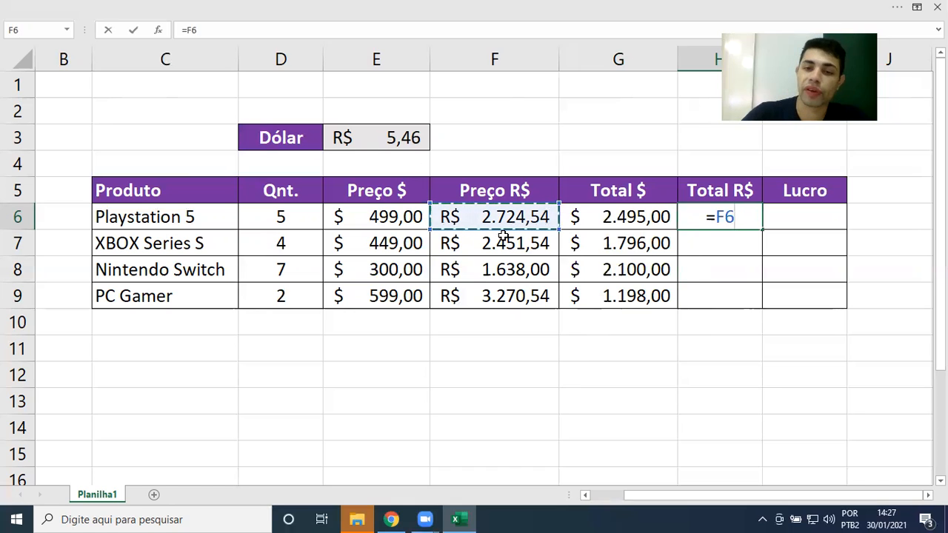
{"action": "type", "text": "*"}
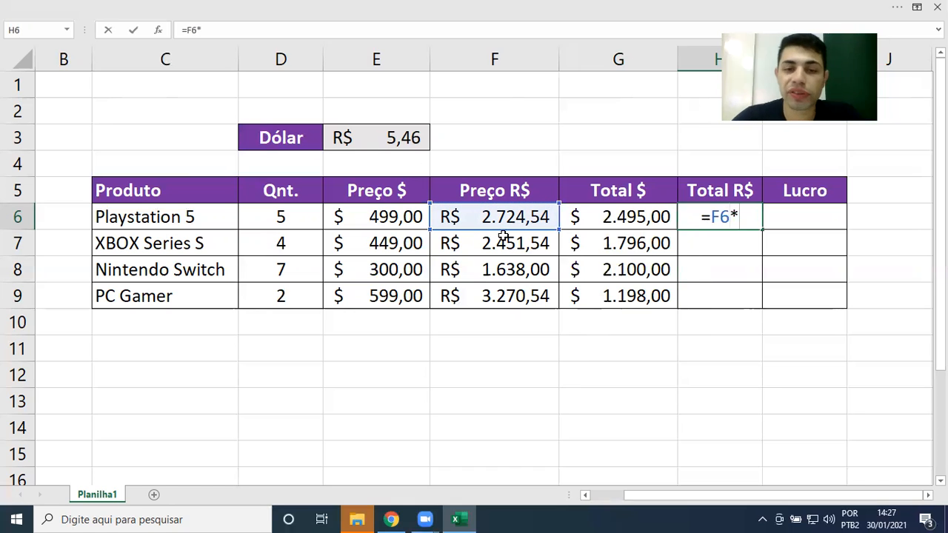
{"action": "left_click", "coordinate": [297, 215]}
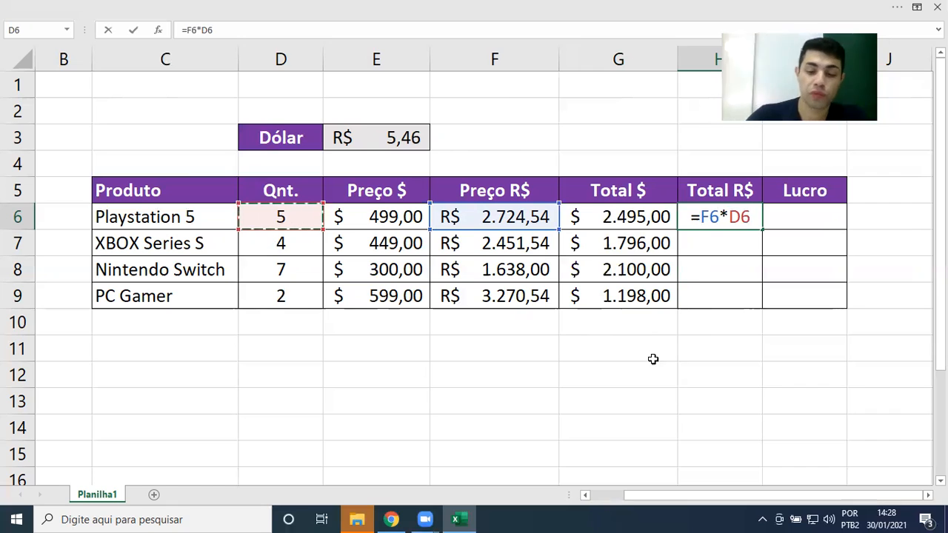
{"action": "key", "text": "Return"}
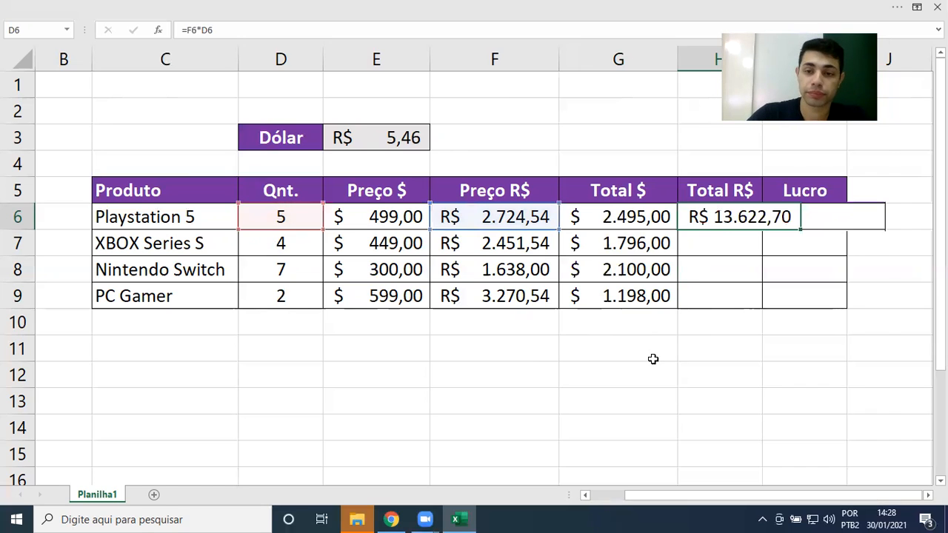
{"action": "left_click", "coordinate": [759, 214]}
{"action": "left_click", "coordinate": [669, 220]}
{"action": "left_click", "coordinate": [738, 215]}
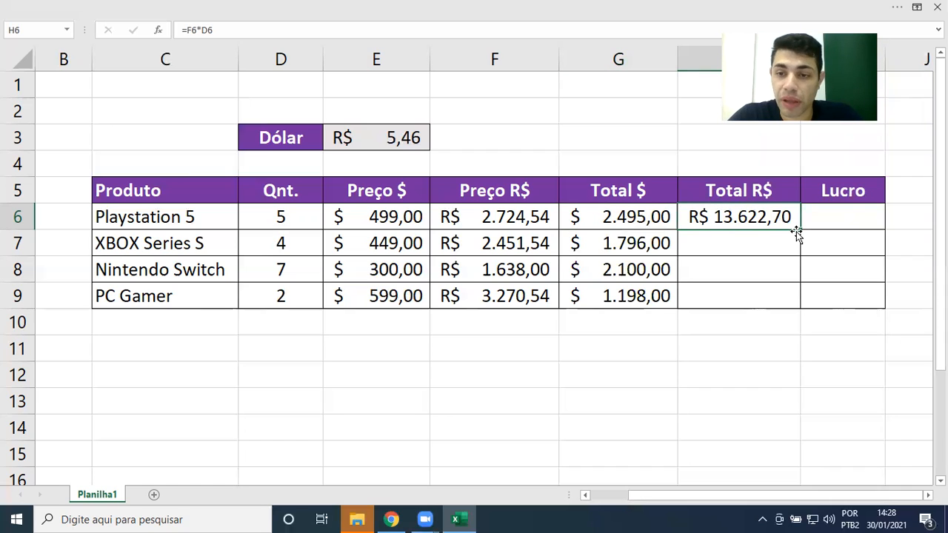
- Fill the Total R$ formula from H6 down through H9, and check the locked $E$3 reference in the F6 formula
{"action": "left_click_drag", "start_coordinate": [798, 255], "coordinate": [792, 300]}
{"action": "left_click", "coordinate": [735, 355]}
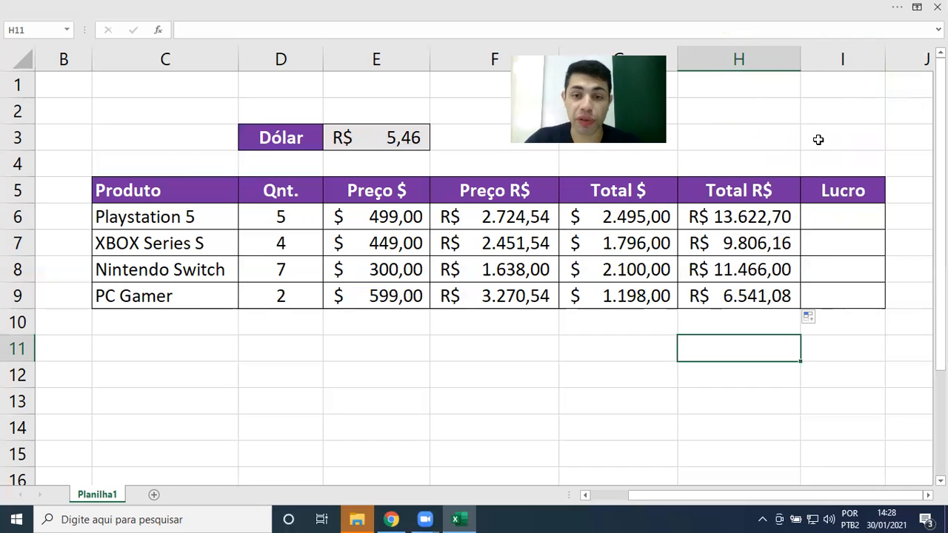
{"action": "double_click", "coordinate": [485, 218]}
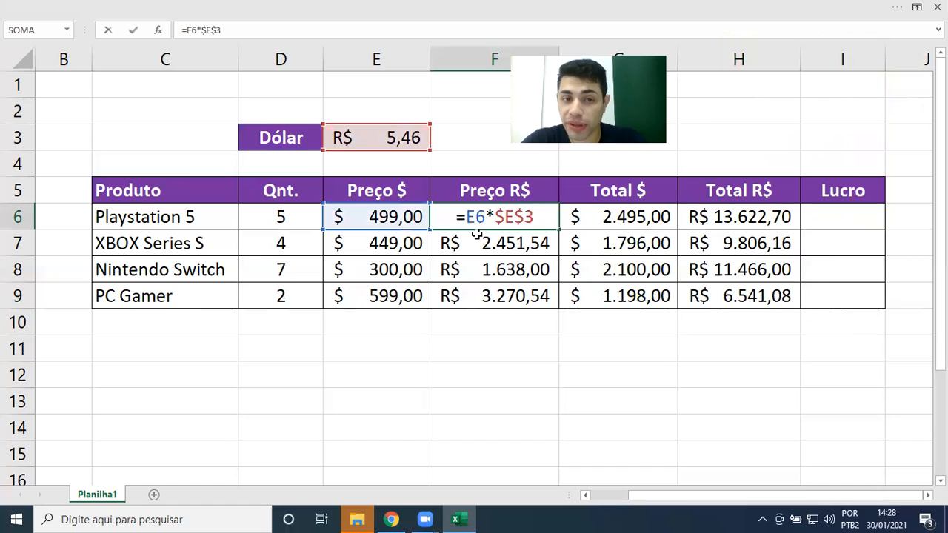
{"action": "double_click", "coordinate": [514, 217]}
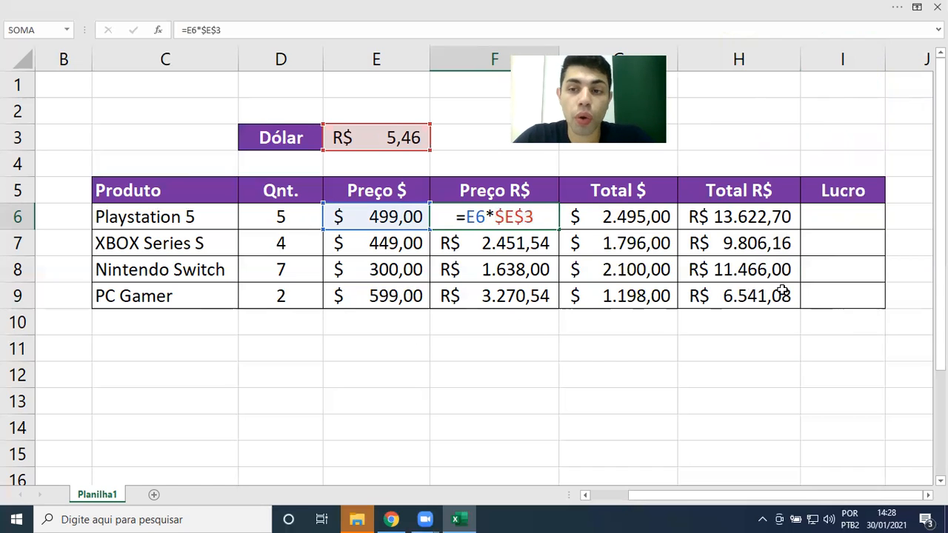
{"action": "key", "text": "ctrl+Return"}
- Clear the contents of I2:I12, including the Lucro heading
{"action": "left_click_drag", "start_coordinate": [826, 303], "coordinate": [830, 195]}
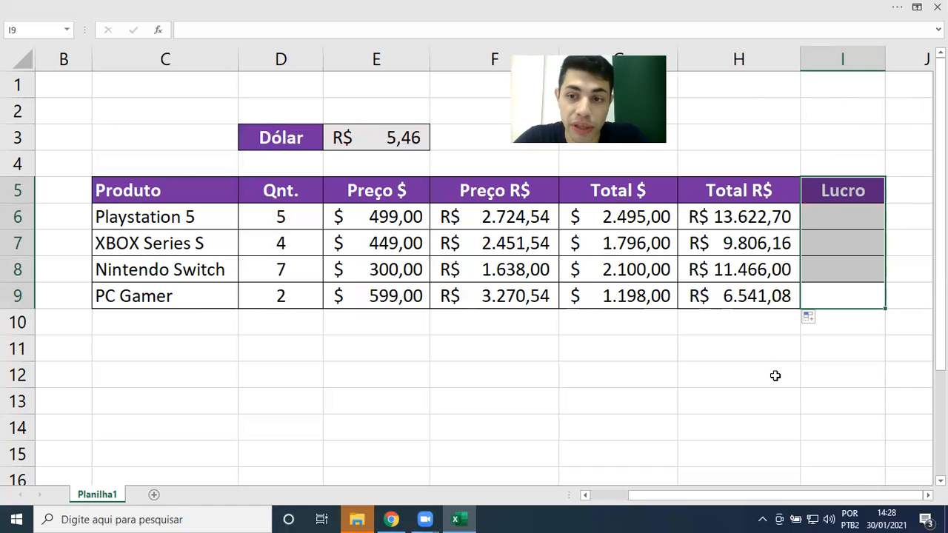
{"action": "left_click", "coordinate": [825, 182]}
{"action": "left_click_drag", "start_coordinate": [827, 115], "coordinate": [837, 374]}
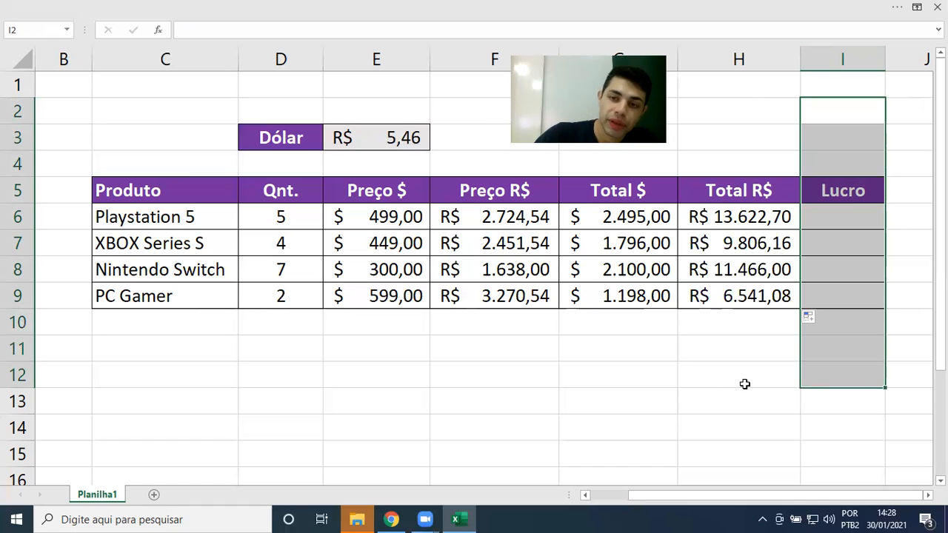
{"action": "key", "text": "Delete"}
{"action": "left_click", "coordinate": [744, 383]}
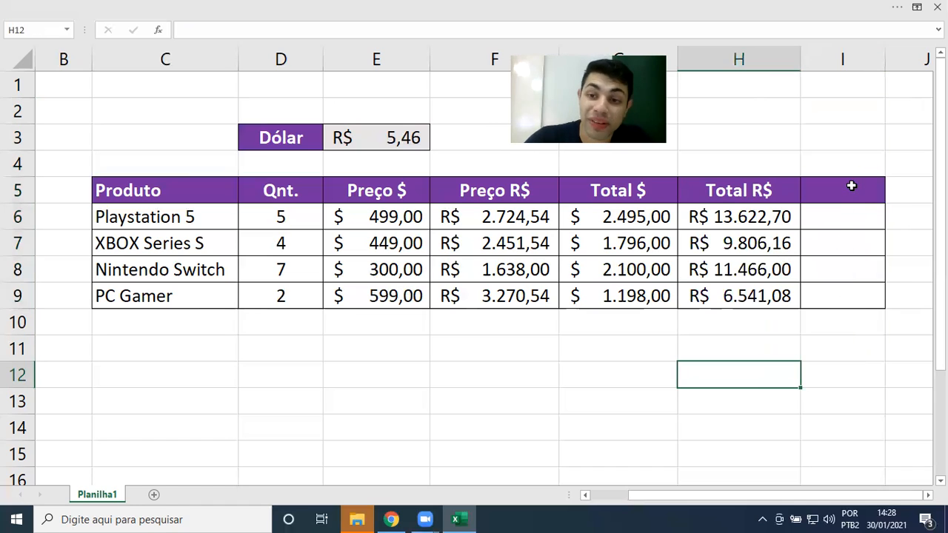
- Delete the emptied column I, to the right of Total R$, from the worksheet
{"action": "left_click", "coordinate": [849, 187]}
{"action": "left_click", "coordinate": [670, 369]}
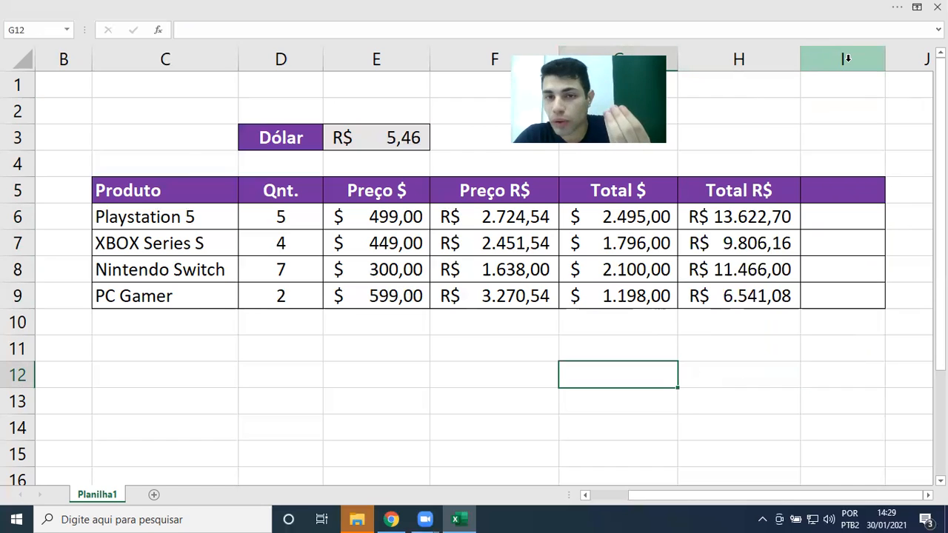
{"action": "right_click", "coordinate": [810, 59]}
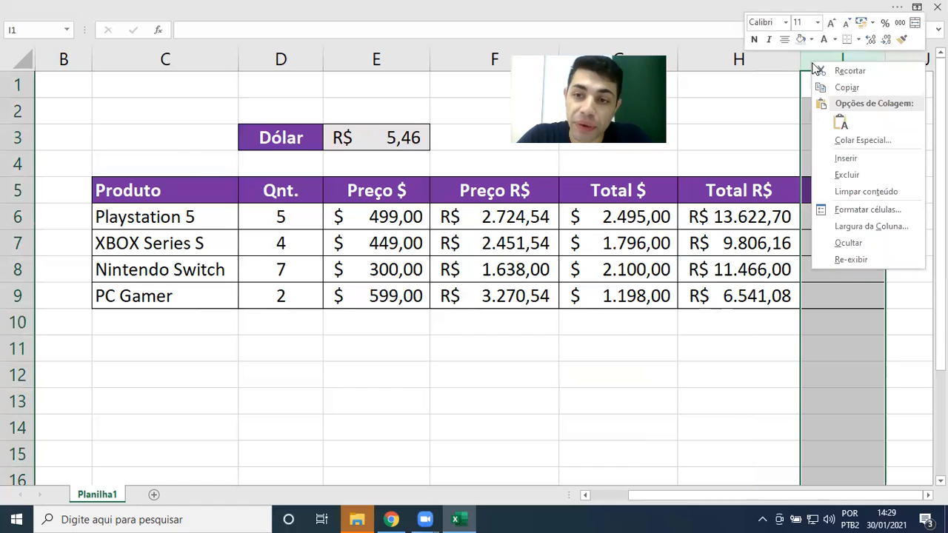
{"action": "left_click", "coordinate": [847, 177]}
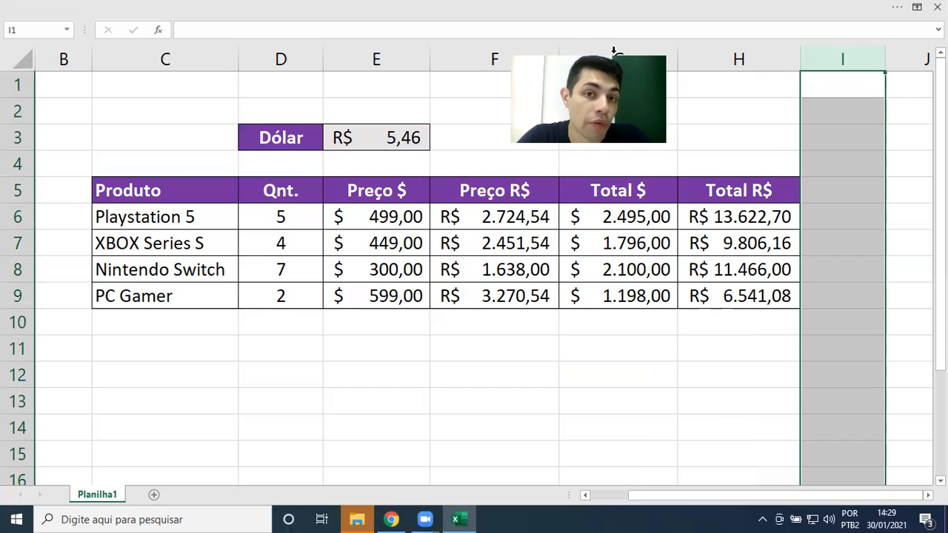
- Insert a blank column before the Produto column, and undo the insertion
{"action": "left_click_drag", "start_coordinate": [171, 186], "coordinate": [162, 294]}
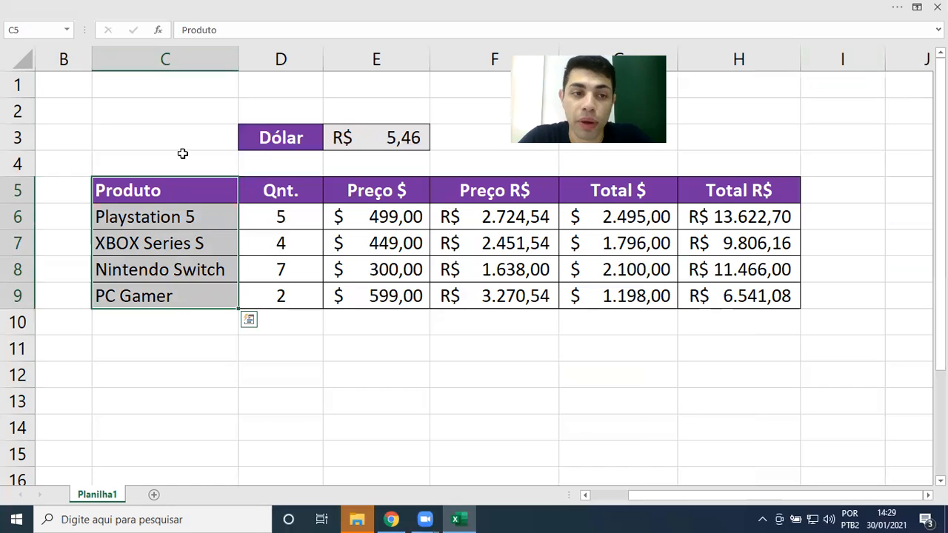
{"action": "left_click", "coordinate": [162, 110]}
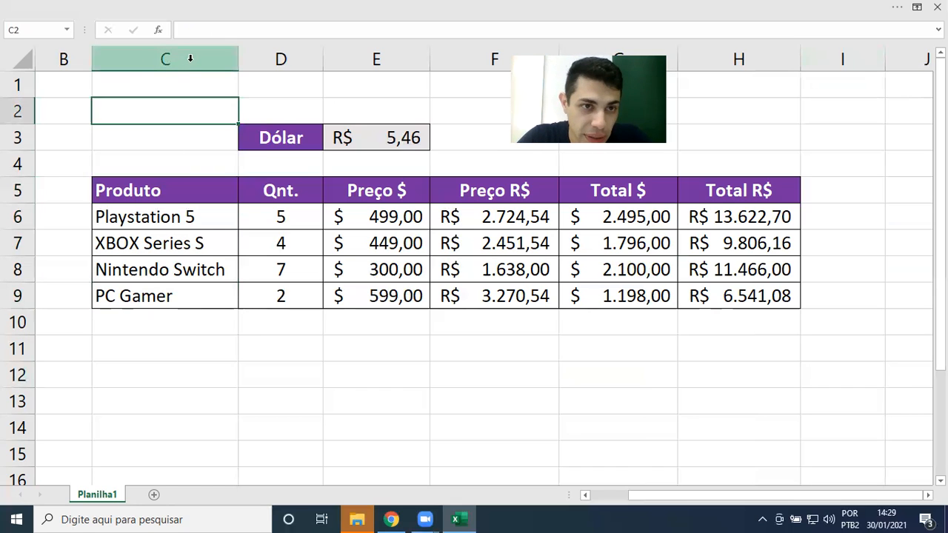
{"action": "right_click", "coordinate": [190, 58]}
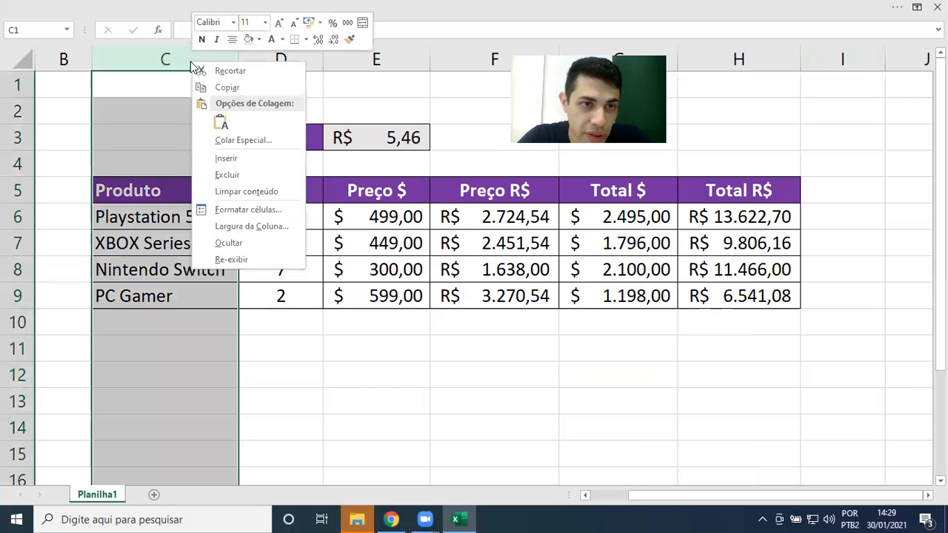
{"action": "left_click", "coordinate": [252, 159]}
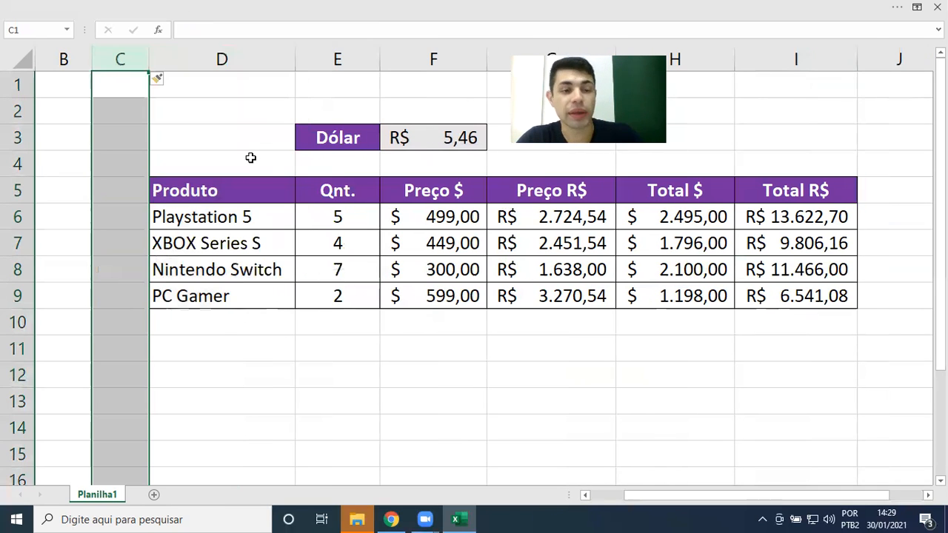
{"action": "key", "text": "ctrl+z"}
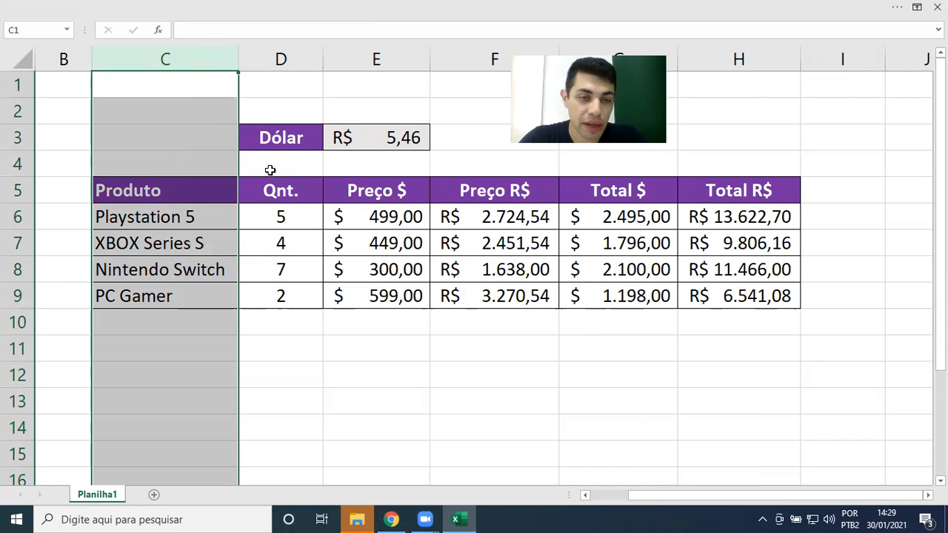
- Insert a blank column between Produto and Qnt., select its table cells, and undo the insertion
{"action": "left_click", "coordinate": [271, 91]}
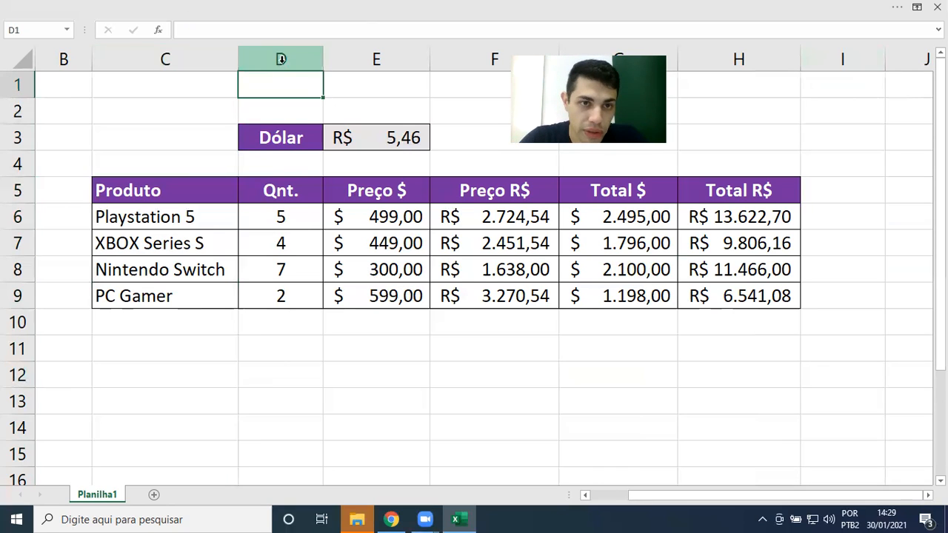
{"action": "right_click", "coordinate": [282, 66]}
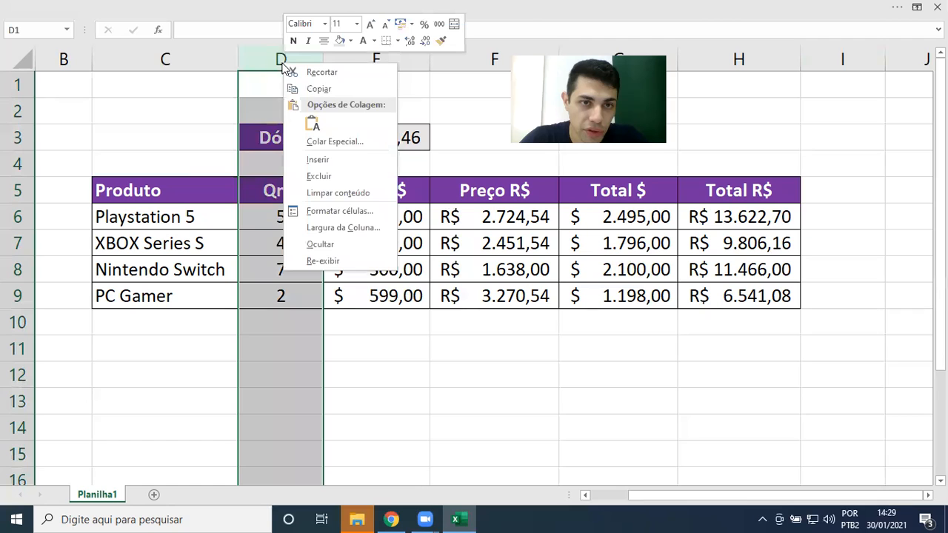
{"action": "left_click", "coordinate": [318, 160]}
{"action": "left_click_drag", "start_coordinate": [314, 190], "coordinate": [296, 296]}
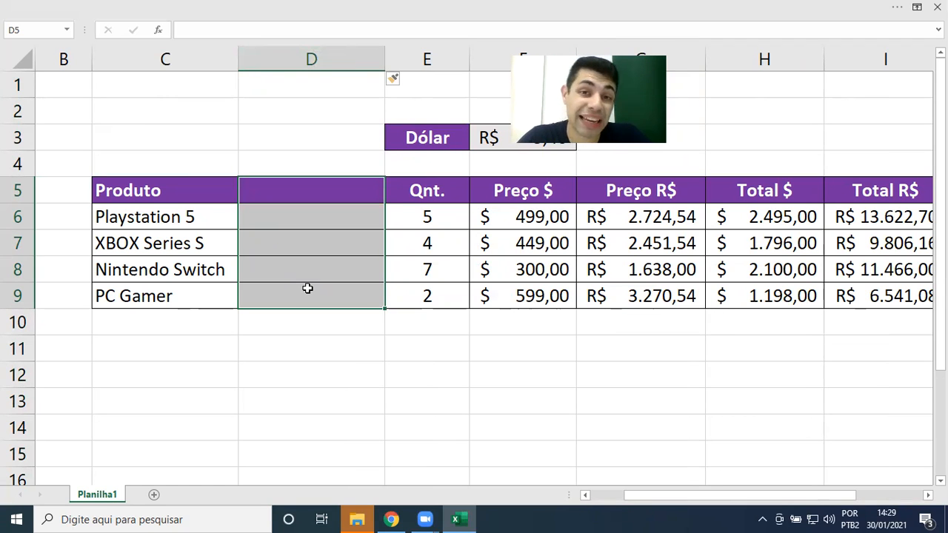
{"action": "key", "text": "ctrl+z"}
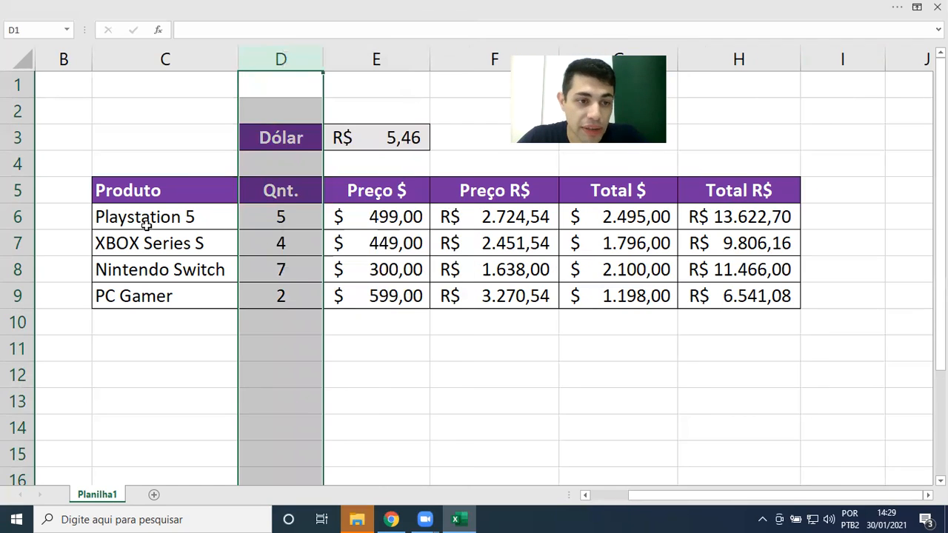
- Delete the entire Playstation 5 row, and select the Nintendo Switch cell
{"action": "right_click", "coordinate": [17, 216]}
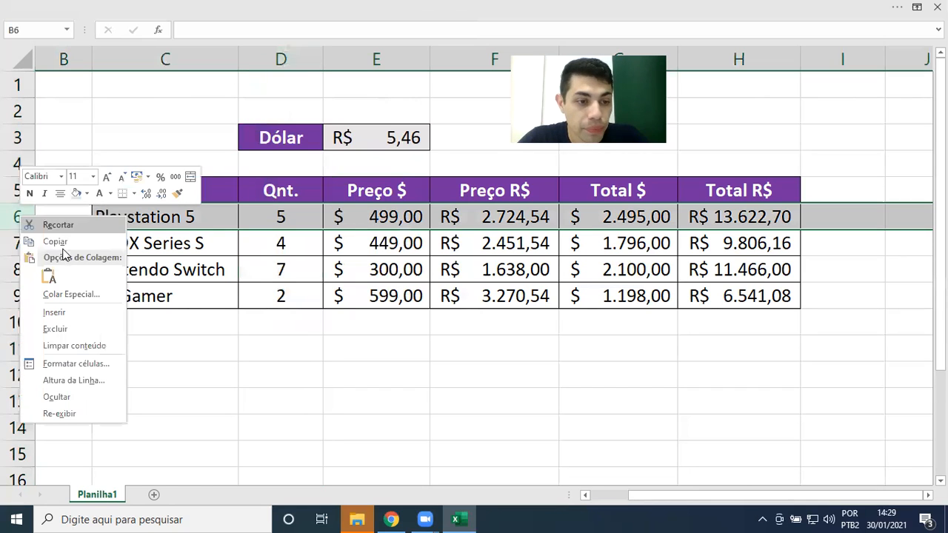
{"action": "left_click", "coordinate": [86, 329]}
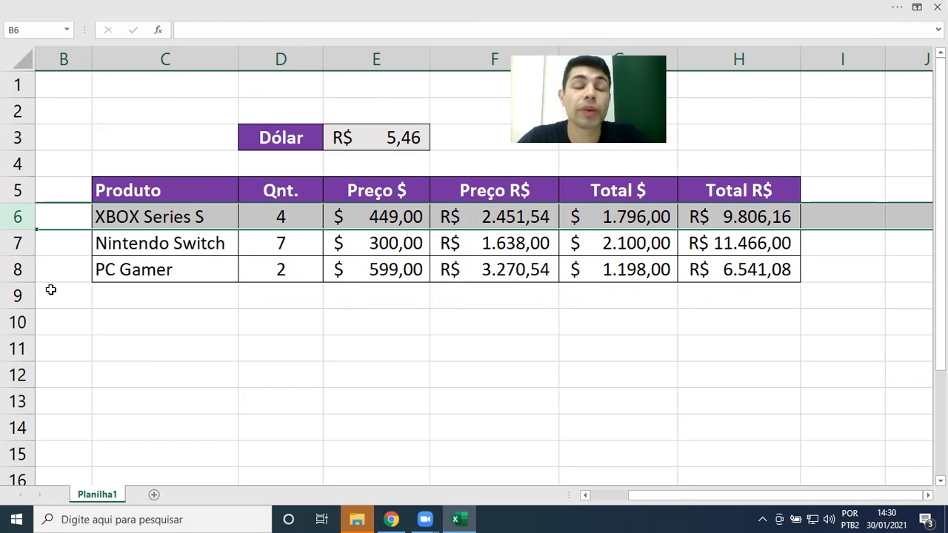
{"action": "left_click", "coordinate": [120, 244]}
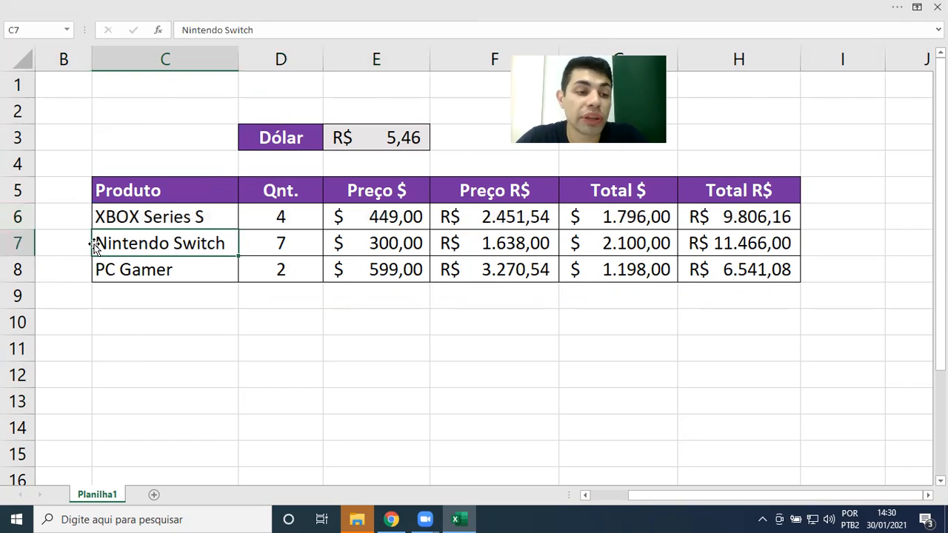
- Insert a blank row above Nintendo Switch, select its cells across the table, and remove that row again
{"action": "right_click", "coordinate": [20, 243]}
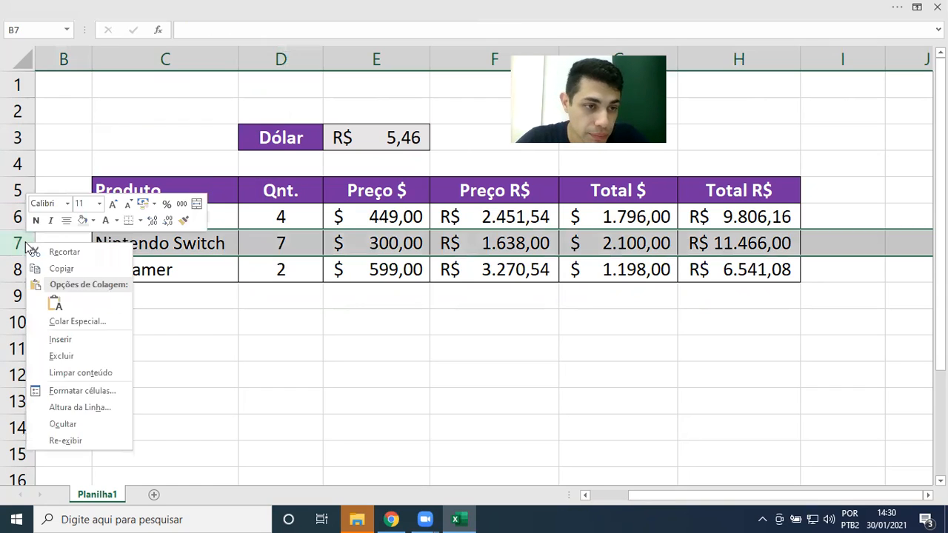
{"action": "left_click", "coordinate": [76, 340]}
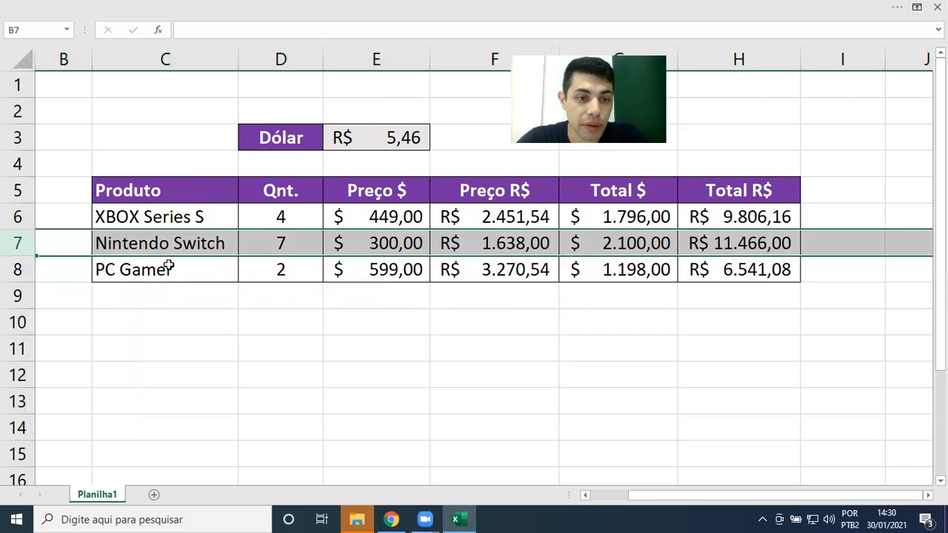
{"action": "left_click", "coordinate": [194, 252]}
{"action": "left_click_drag", "start_coordinate": [192, 245], "coordinate": [744, 234]}
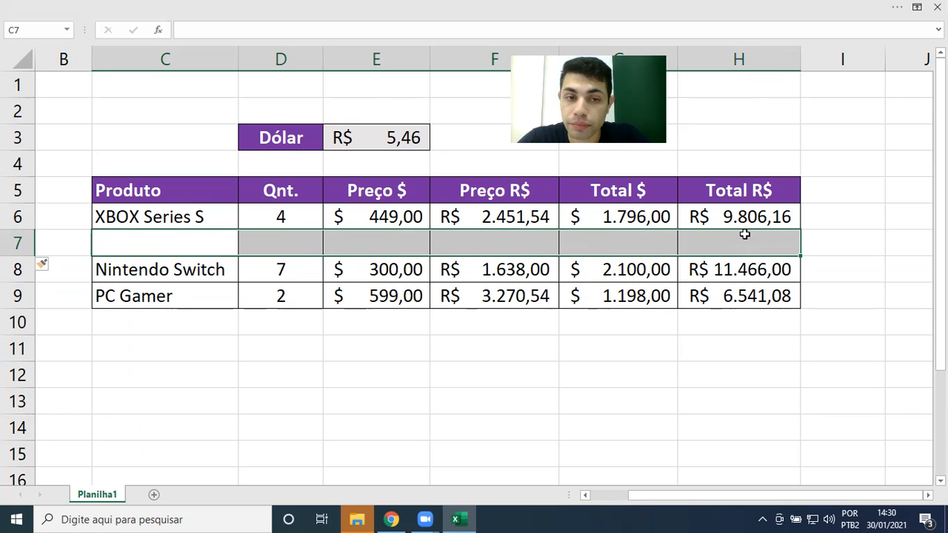
{"action": "key", "text": "shift+space"}
{"action": "key", "text": "ctrl+minus"}
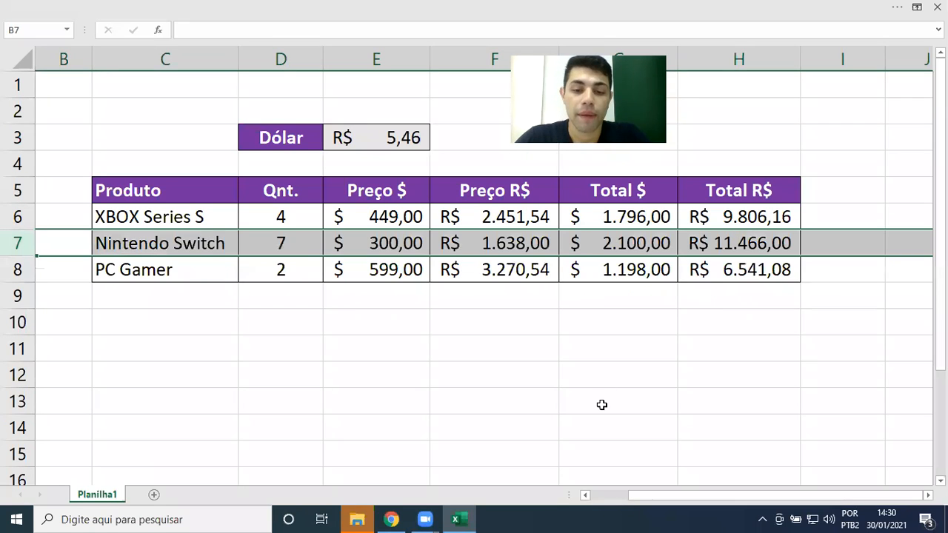